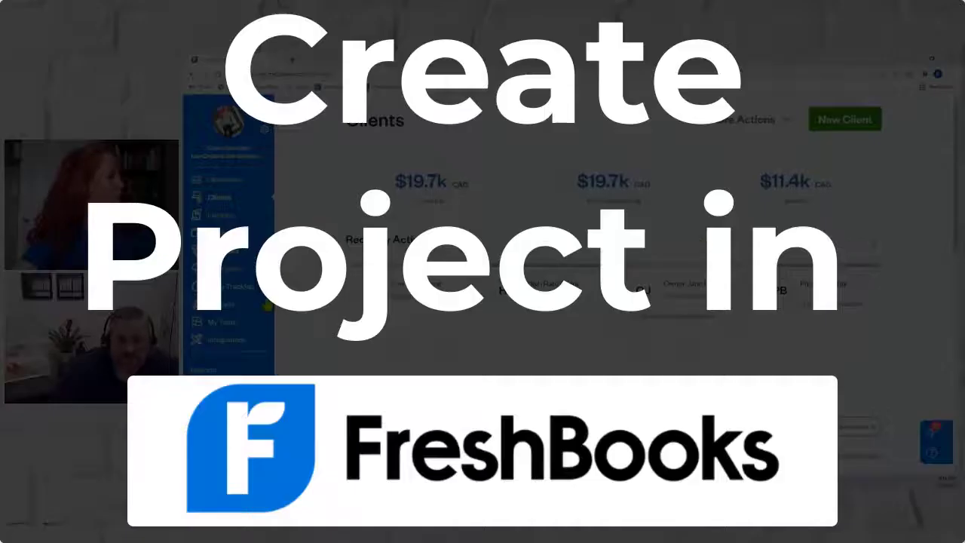
# - Start a new hourly project from the Projects page
pyautogui.click(224, 304)
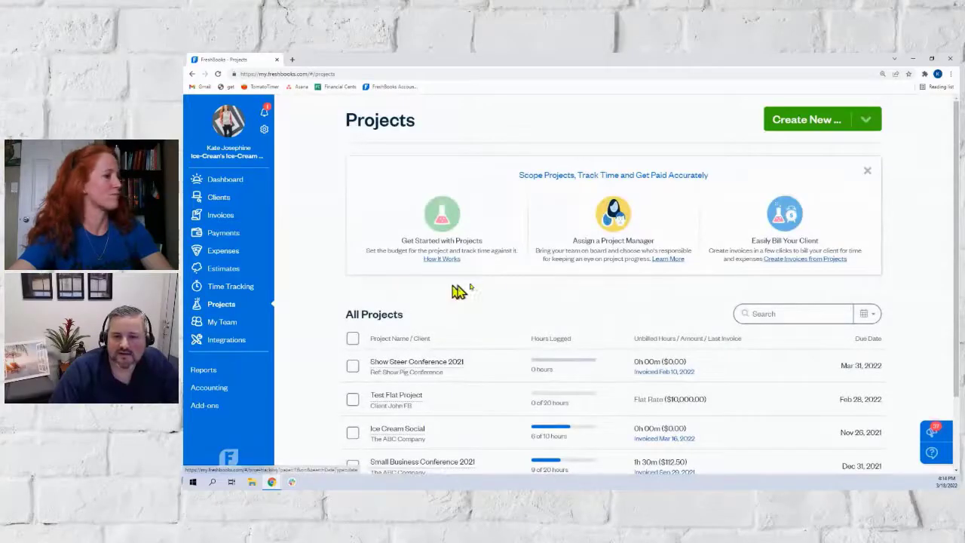
pyautogui.click(792, 130)
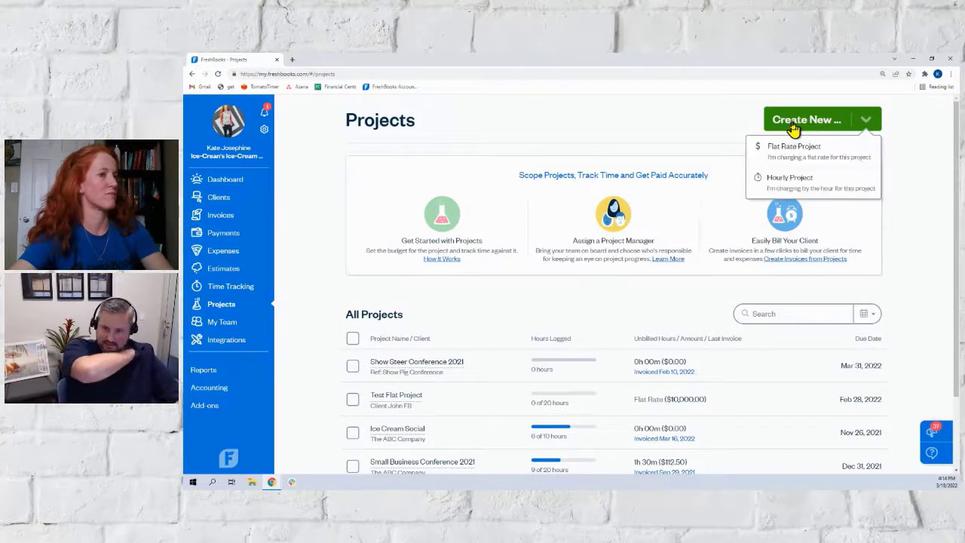
pyautogui.click(789, 191)
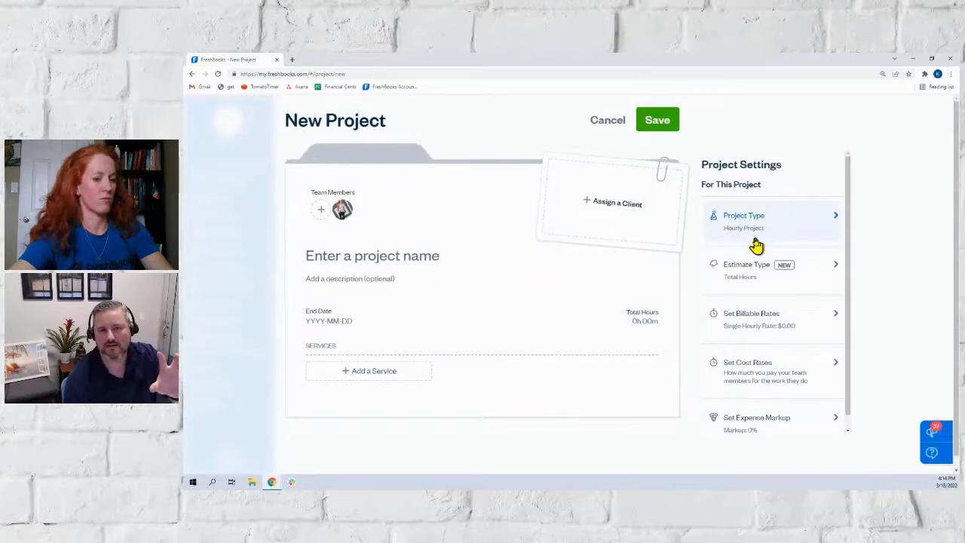
# - Name the project "On Demand Support" and assign it to Low Rate Client of Awesome Client A
pyautogui.click(393, 255)
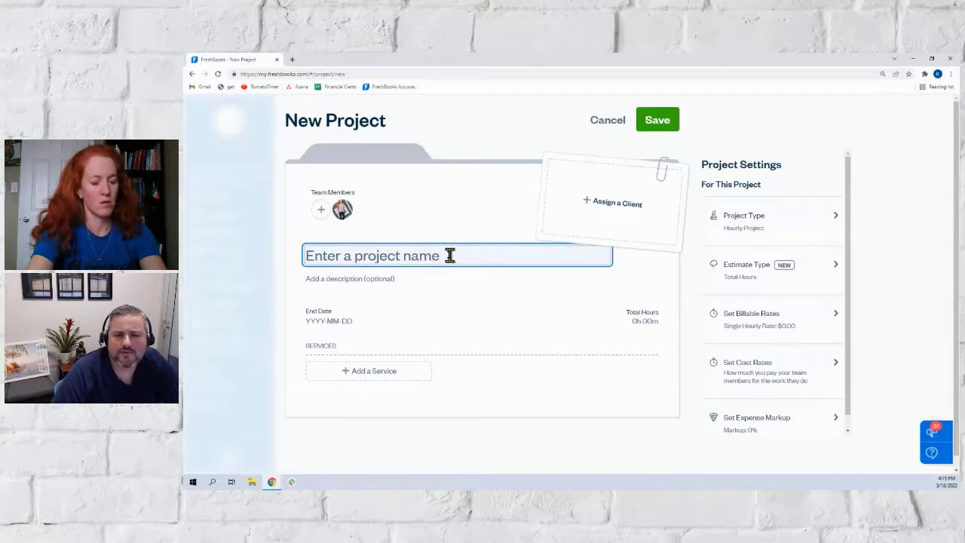
pyautogui.write('On Demand Su')
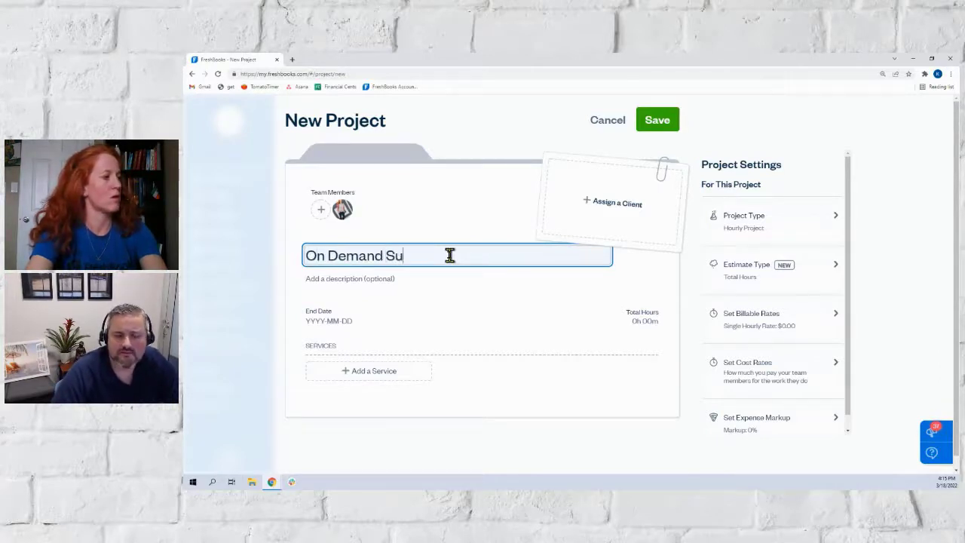
pyautogui.write('pport')
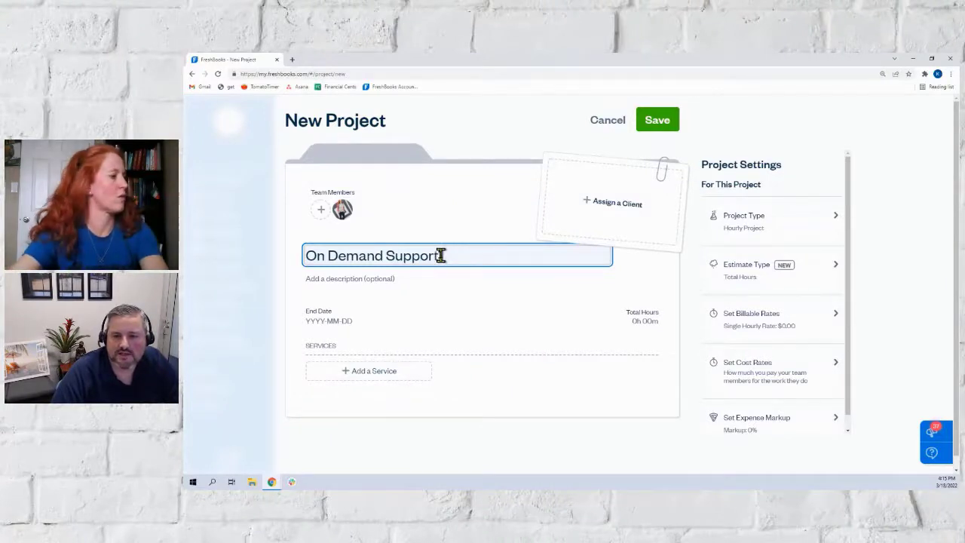
pyautogui.click(612, 203)
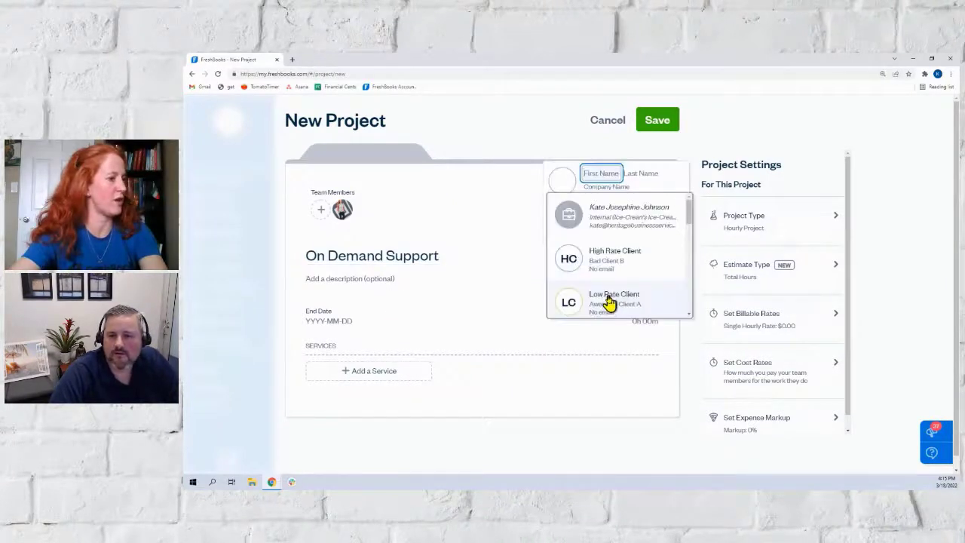
pyautogui.click(609, 303)
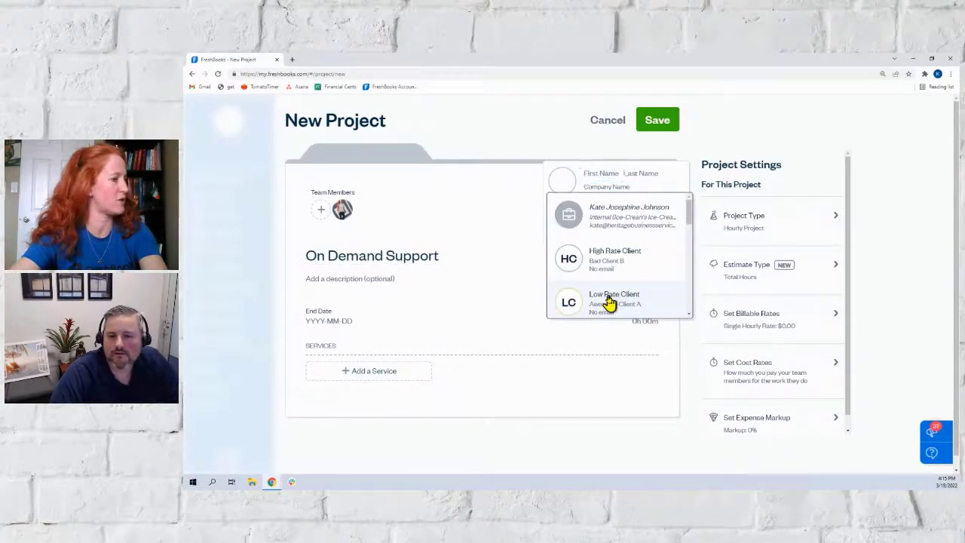
# - Create a service named "NetSuite Consulting" and add it to the project
pyautogui.click(361, 370)
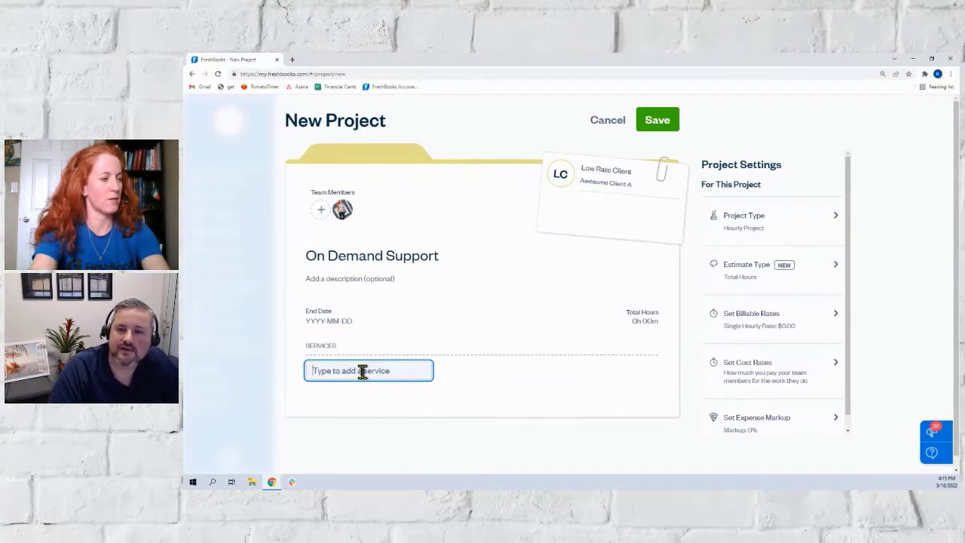
pyautogui.write('Netsu')
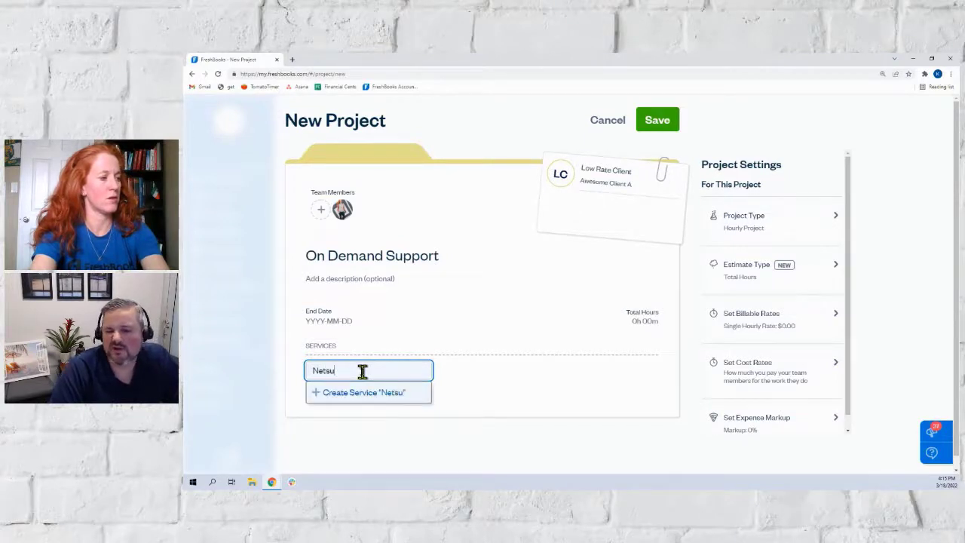
pyautogui.write('ite Co')
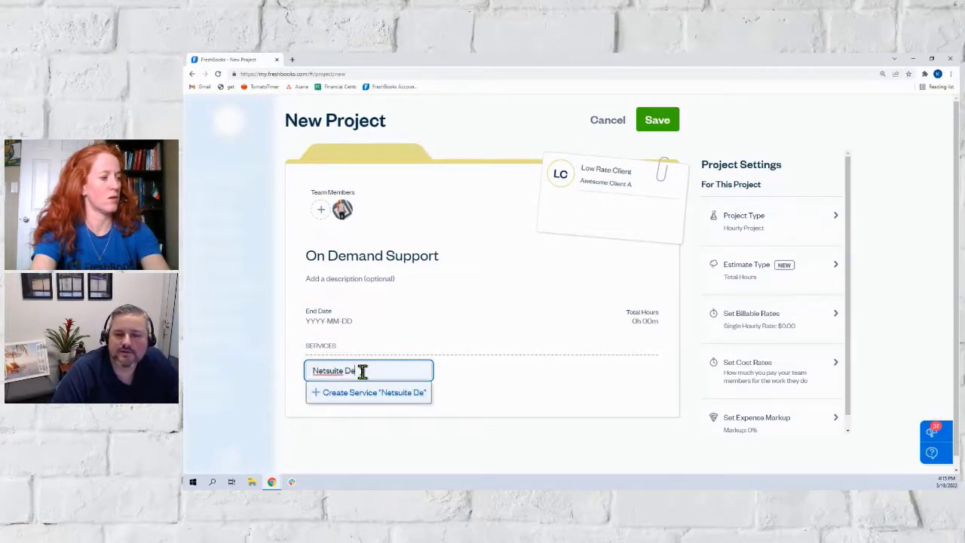
pyautogui.write('nsulting')
pyautogui.click(332, 370)
pyautogui.press('BackSpace')
pyautogui.write('S')
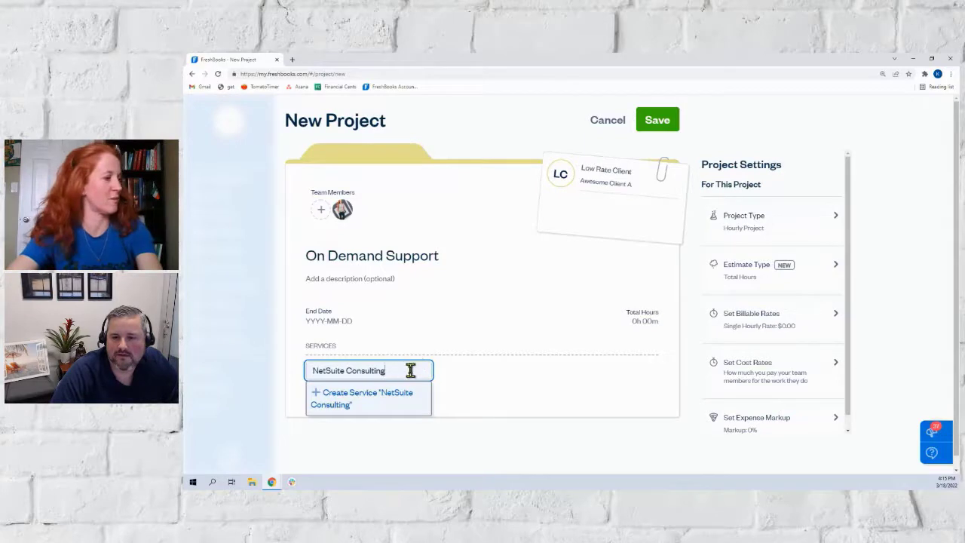
pyautogui.press('Return')
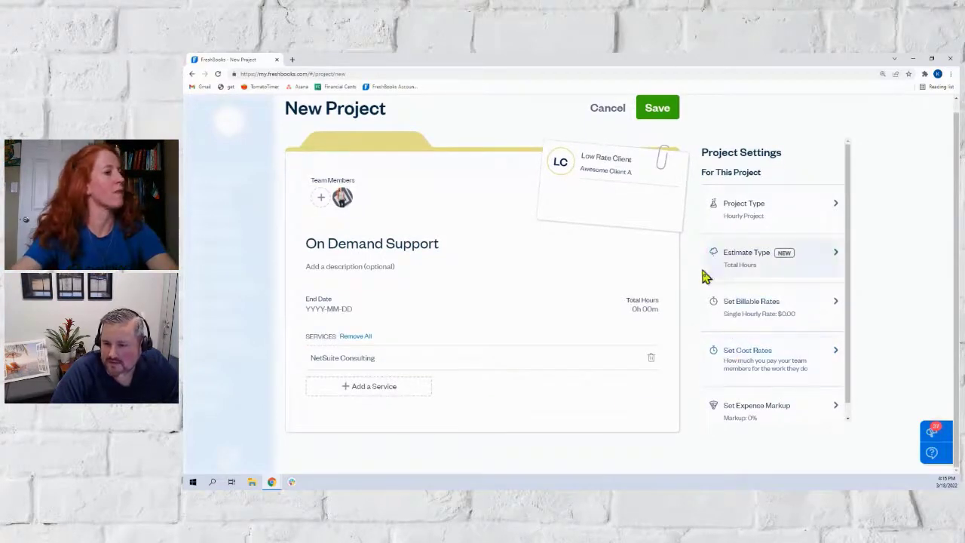
# - Set the billable rate to a Single Hourly Rate of $100 per hour and save the project
pyautogui.click(751, 302)
pyautogui.click(780, 209)
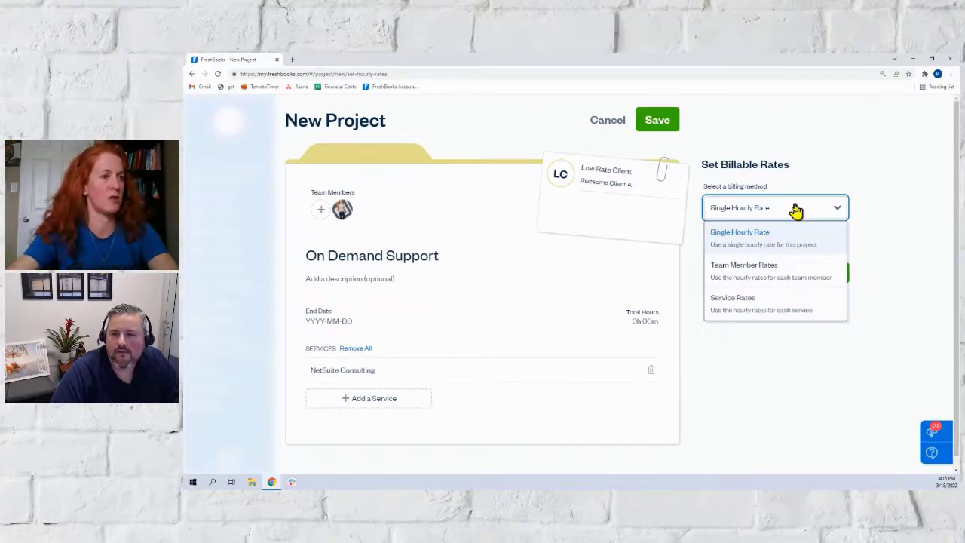
pyautogui.click(738, 238)
pyautogui.click(716, 241)
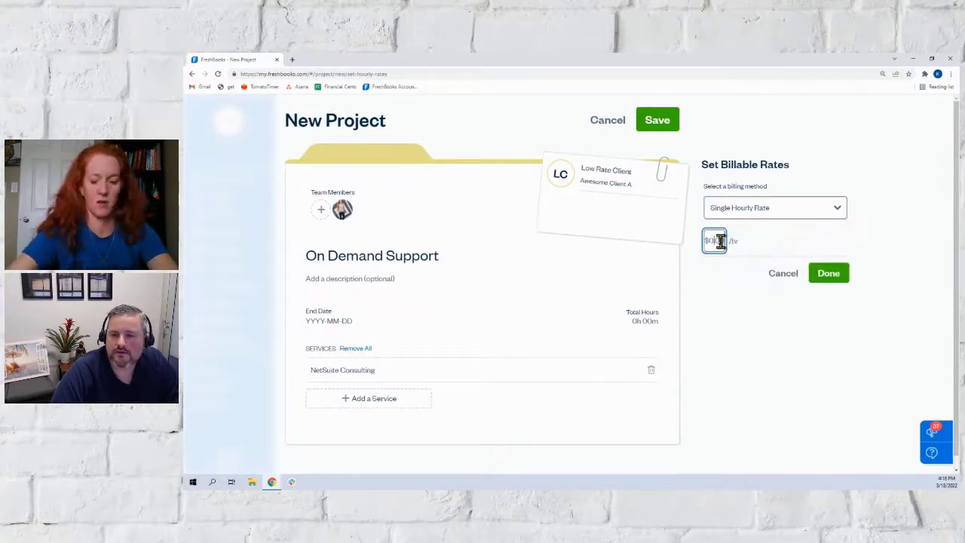
pyautogui.write('100')
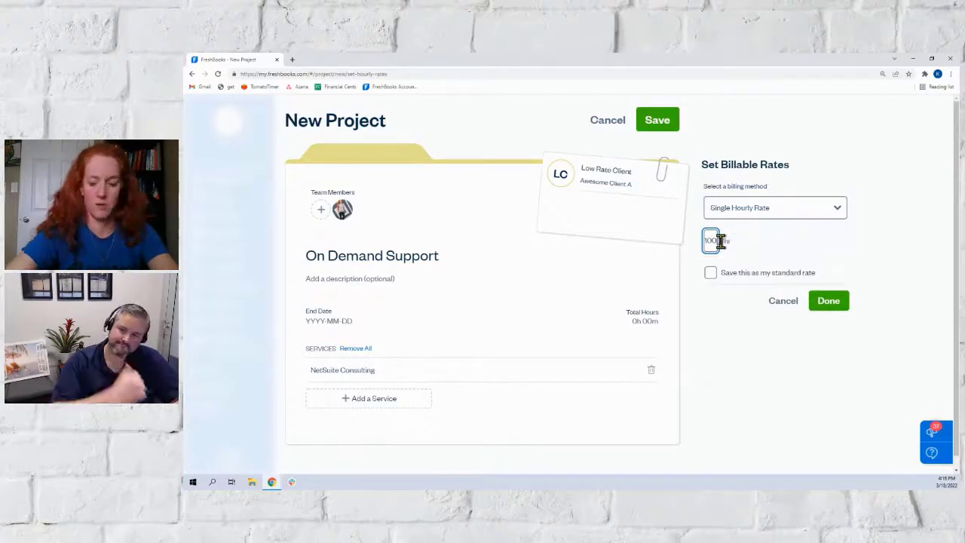
pyautogui.click(825, 304)
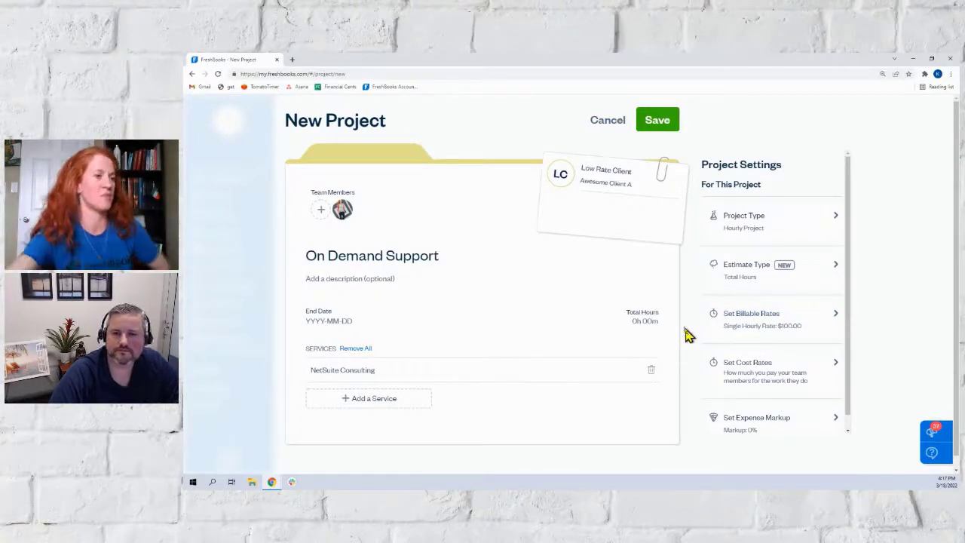
pyautogui.click(657, 122)
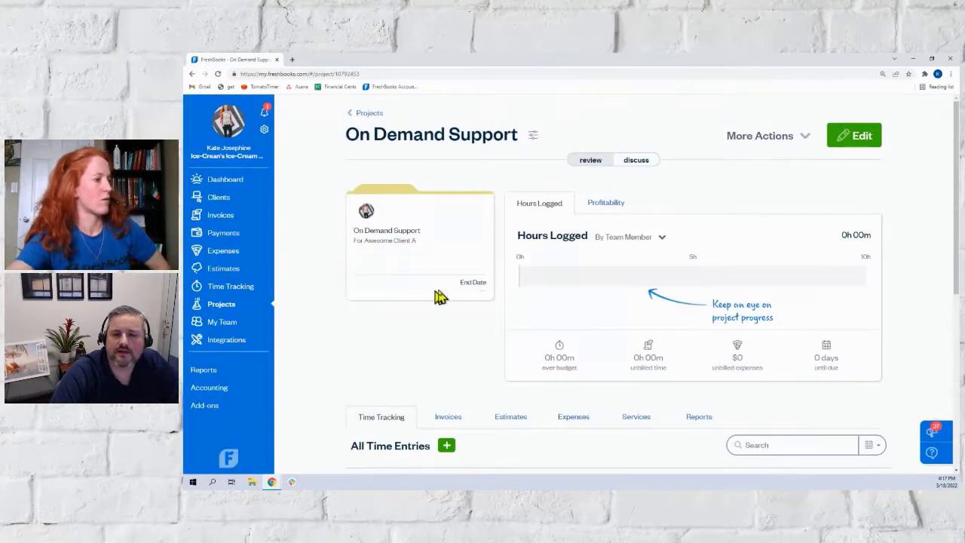
# - Open a new manual time entry for the On Demand Support project
pyautogui.scroll(-2, 444, 380)
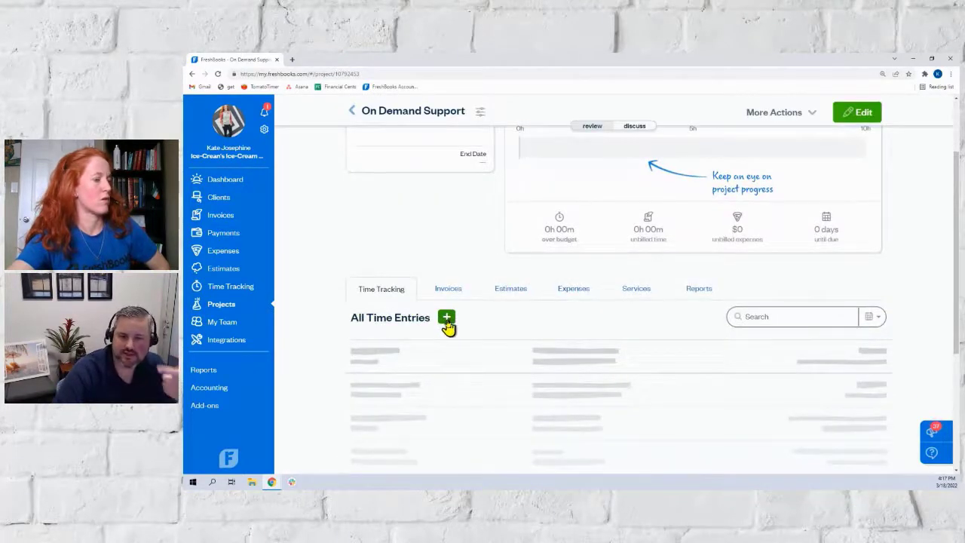
pyautogui.click(447, 320)
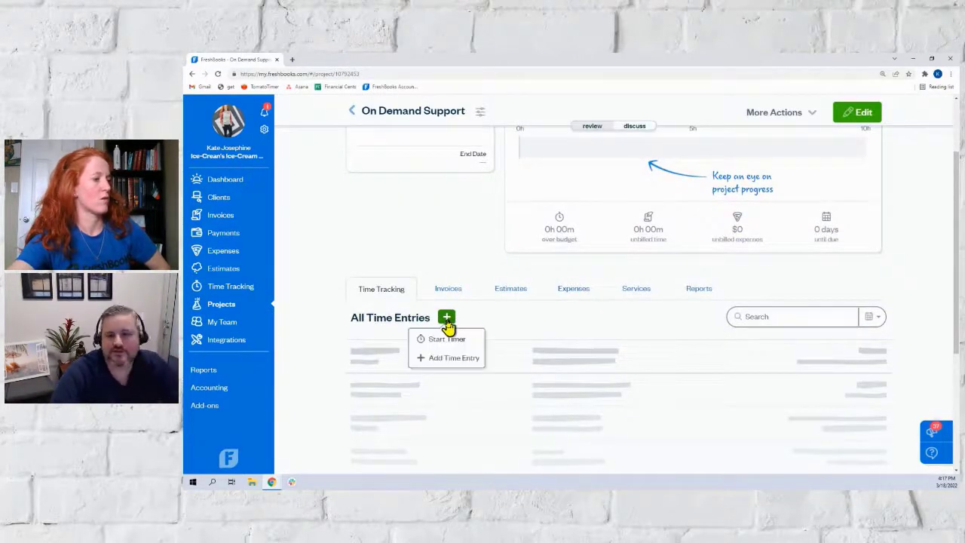
pyautogui.click(451, 362)
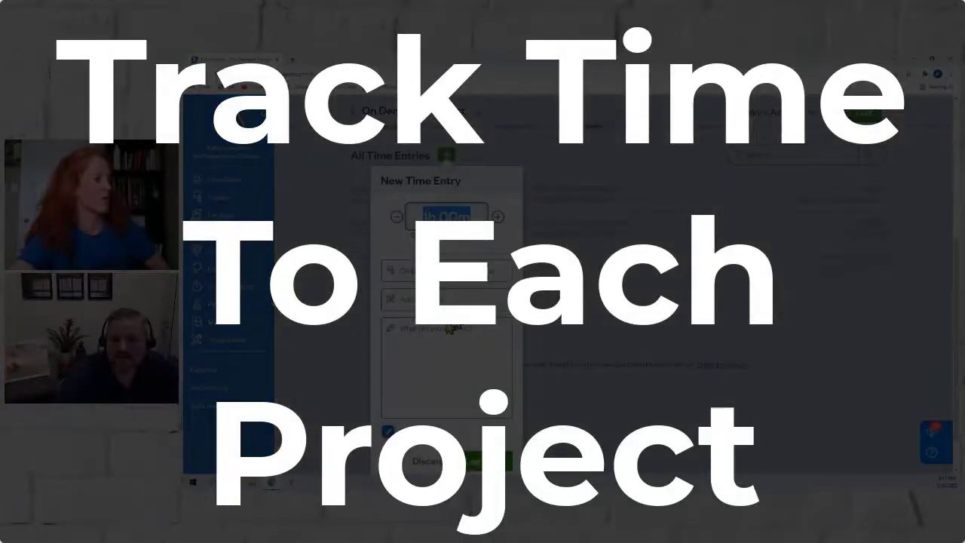
# - Enter 3 as the duration of the new time entry
pyautogui.write('3.0')
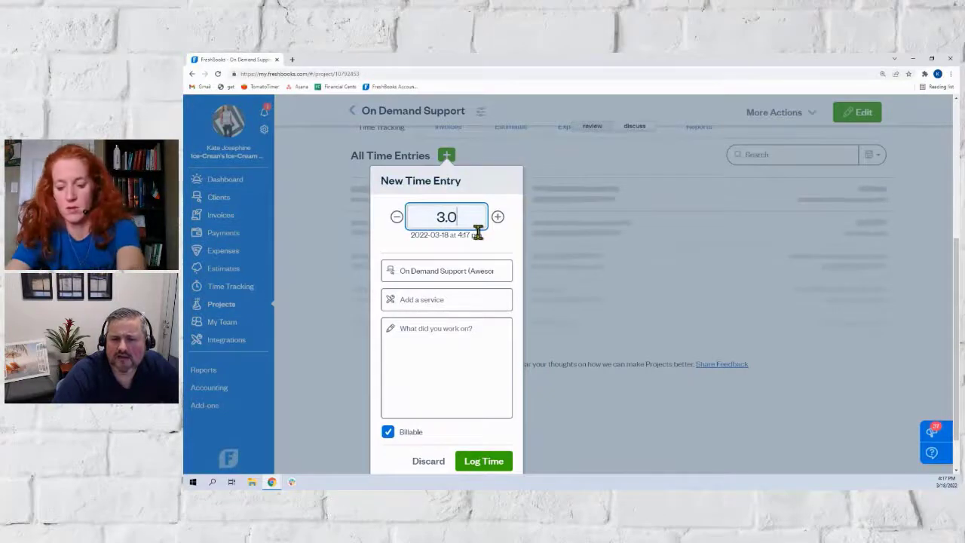
pyautogui.press('BackSpace')
pyautogui.press('BackSpace')
pyautogui.scroll(-1, 456, 348)
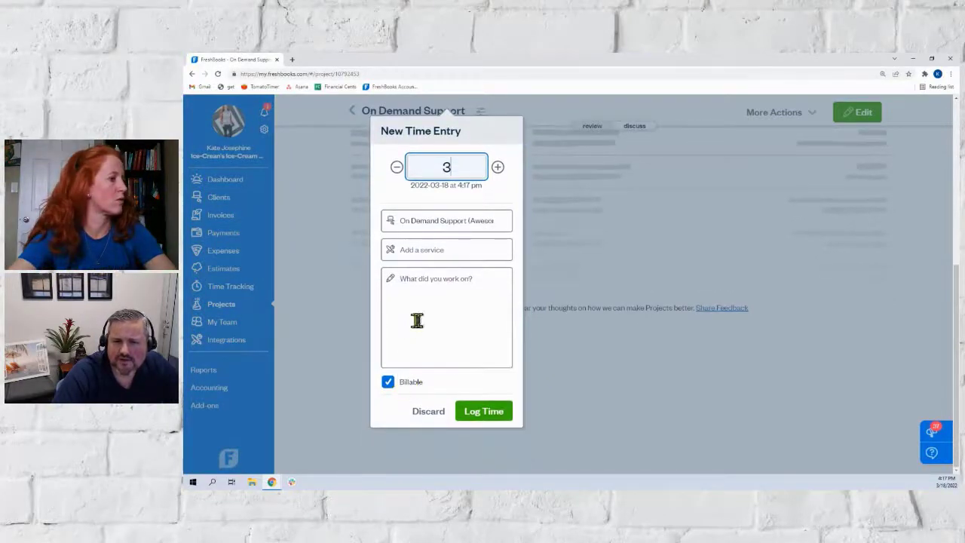
pyautogui.scroll(2, 436, 269)
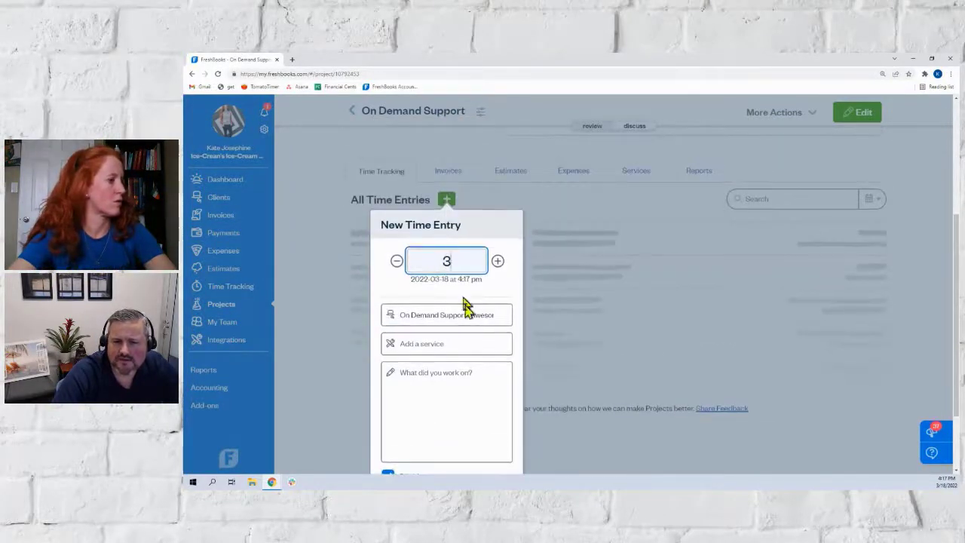
# - Fill in the time entry with the On Demand Support project, the NetSuite Consulting service and the note "Great work!"
pyautogui.click(473, 318)
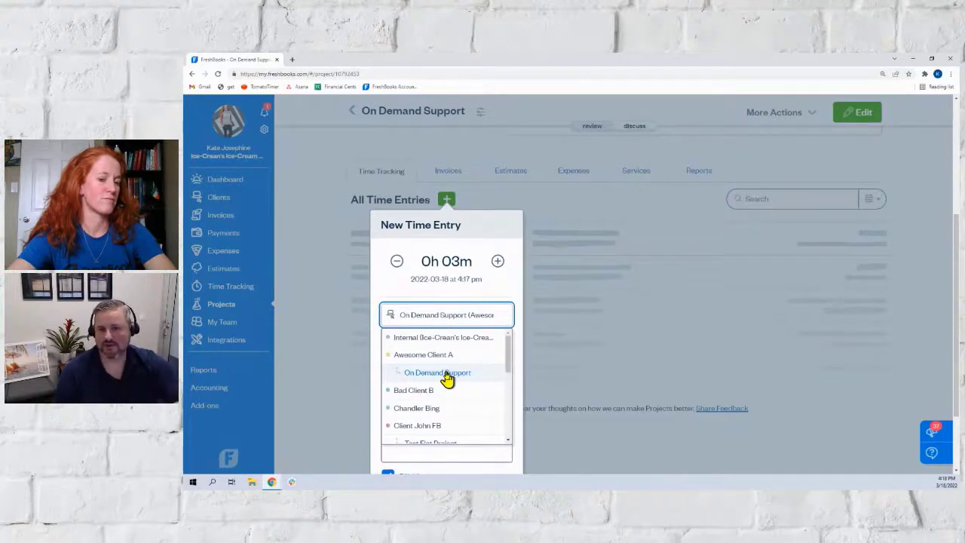
pyautogui.click(550, 378)
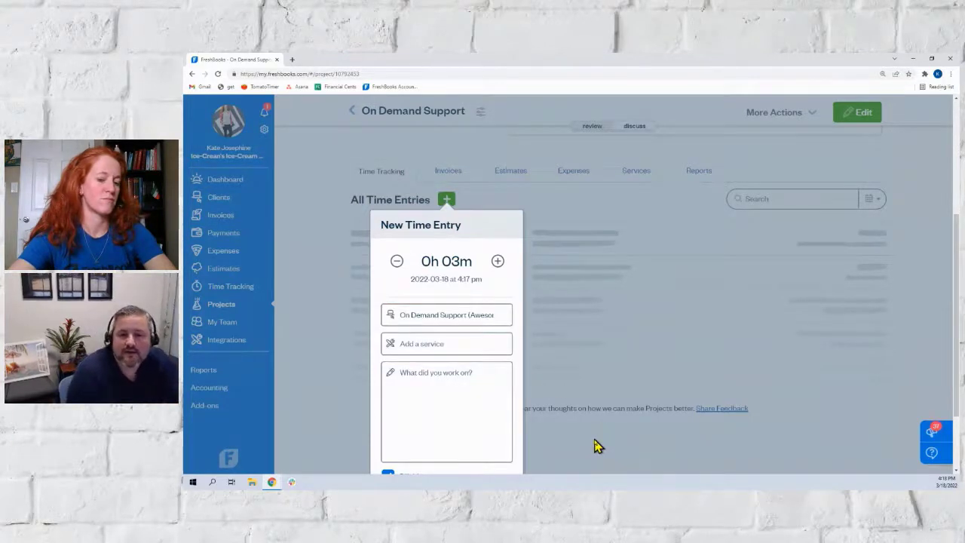
pyautogui.click(459, 315)
pyautogui.click(431, 372)
pyautogui.click(436, 345)
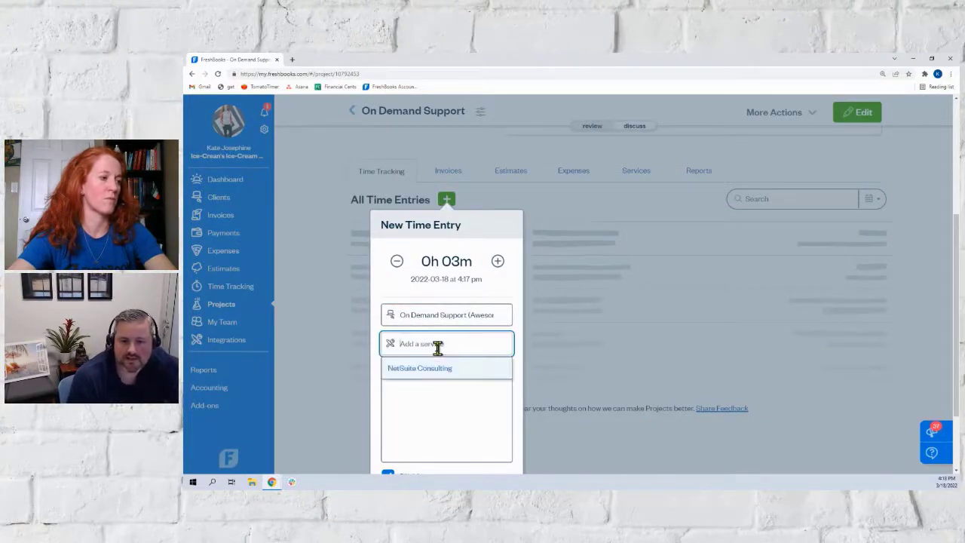
pyautogui.click(438, 376)
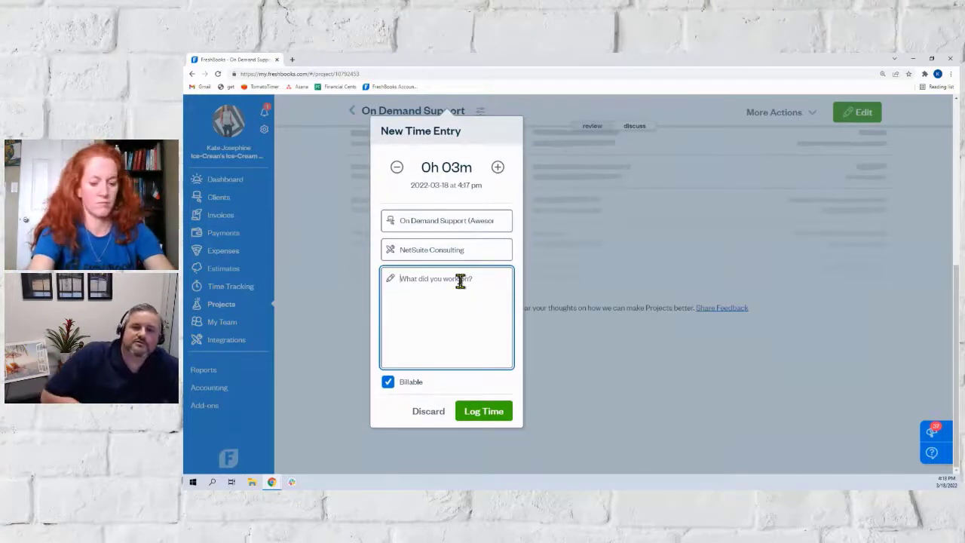
pyautogui.write('Great work!')
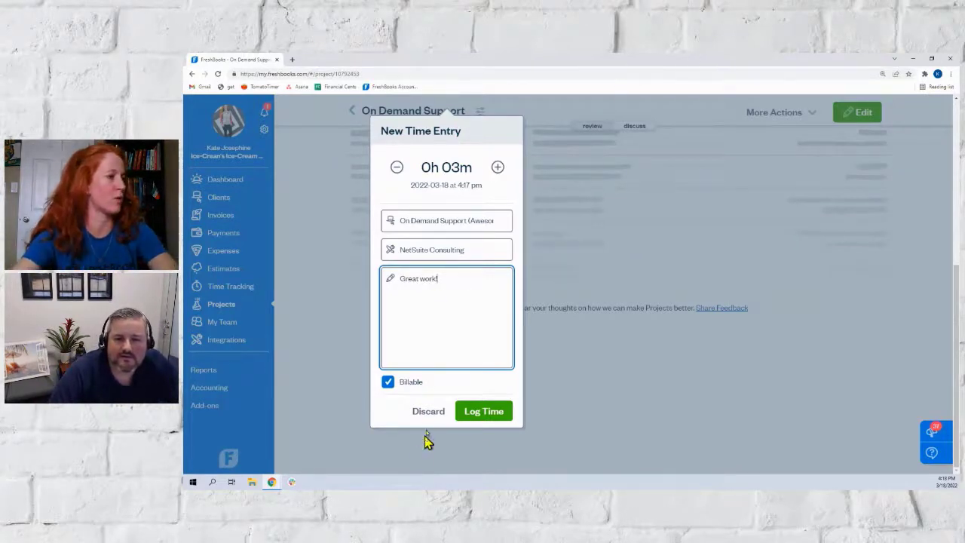
# - Set the time entry's duration to 3h 00m and log the time
pyautogui.click(433, 170)
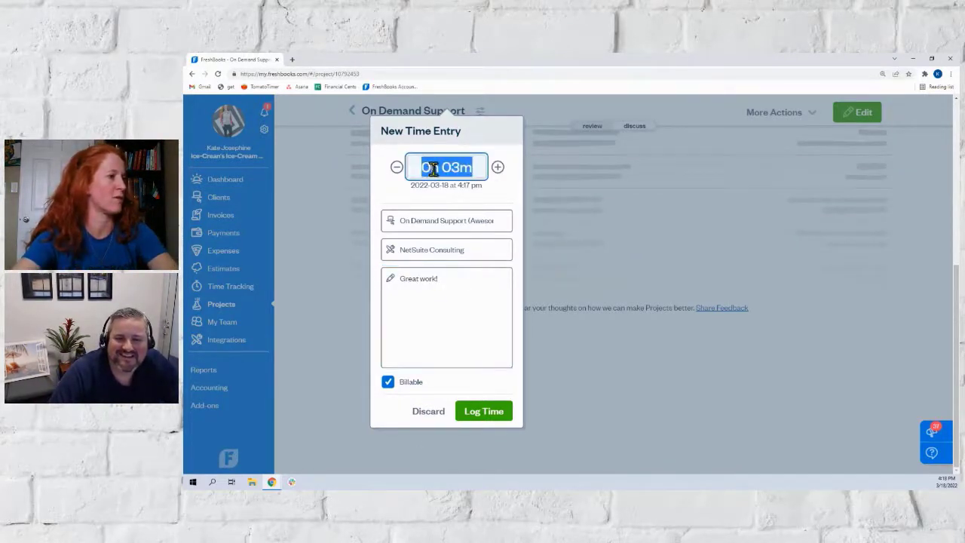
pyautogui.write('3h 00m')
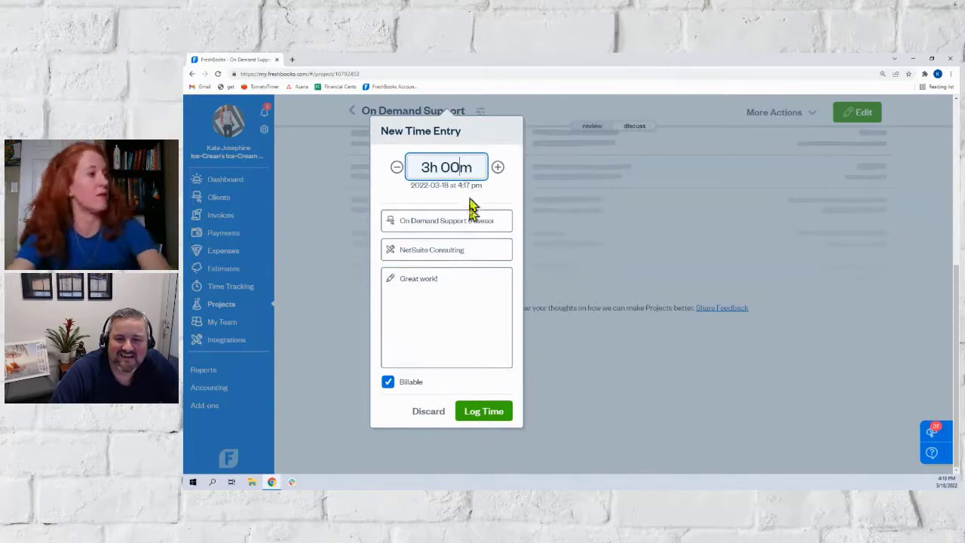
pyautogui.click(485, 415)
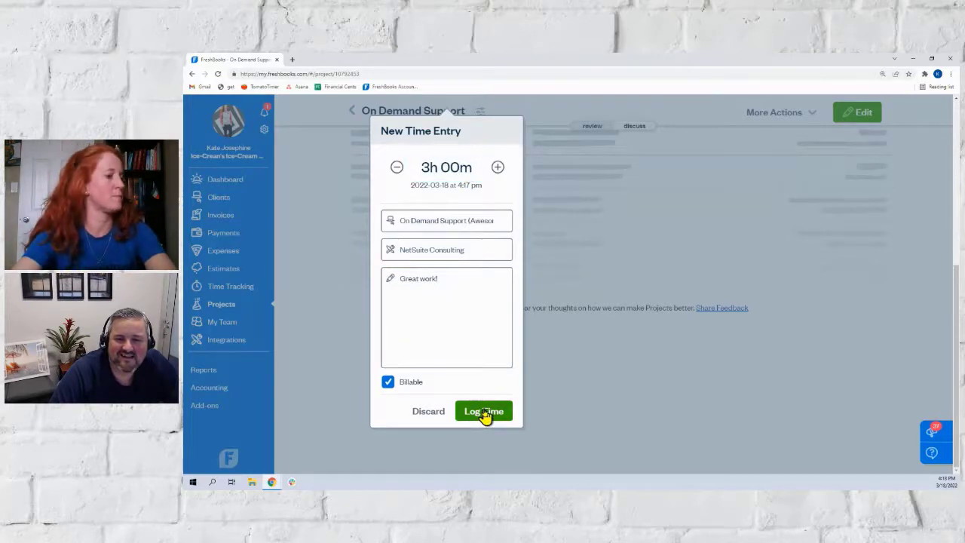
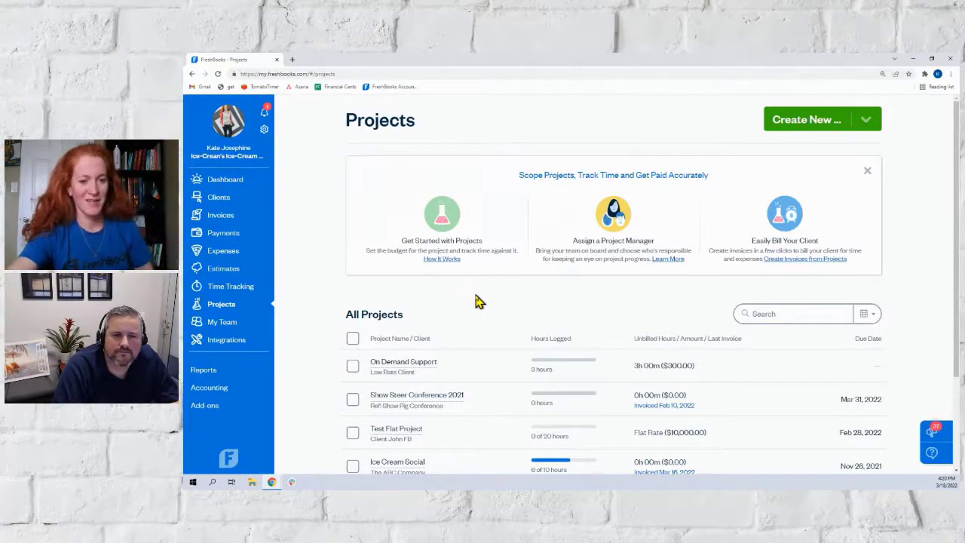
# - Create a new project and name it On Demand Support
pyautogui.click(788, 131)
pyautogui.click(779, 185)
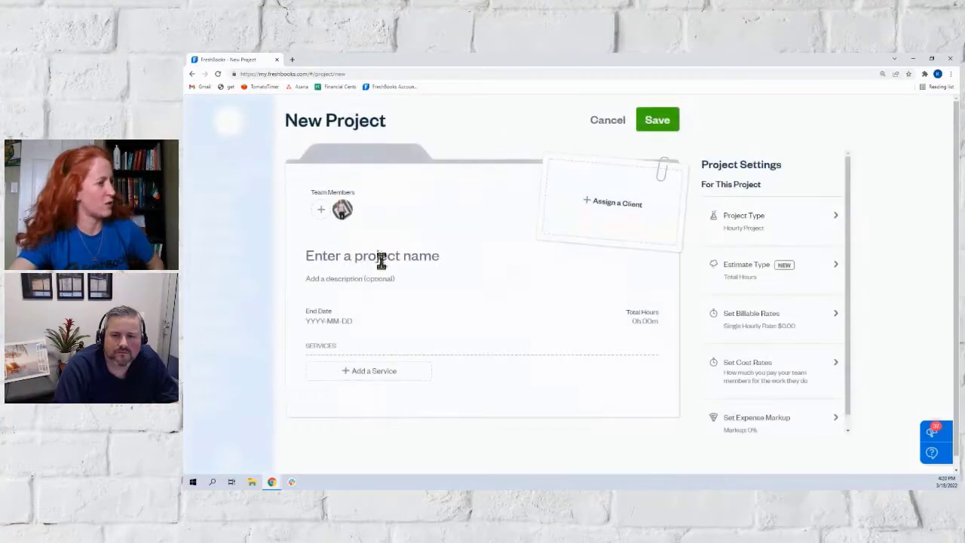
pyautogui.click(387, 255)
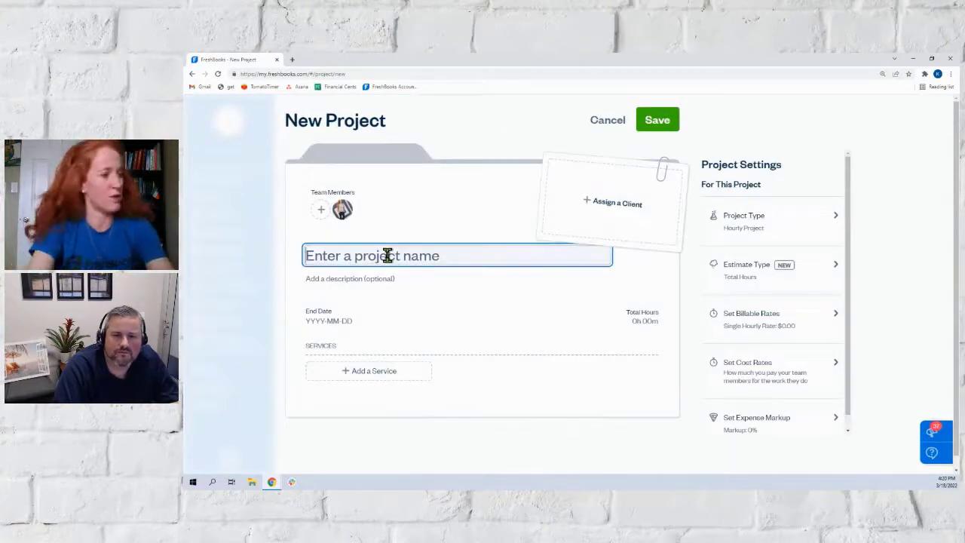
pyautogui.write('H')
pyautogui.press('BackSpace')
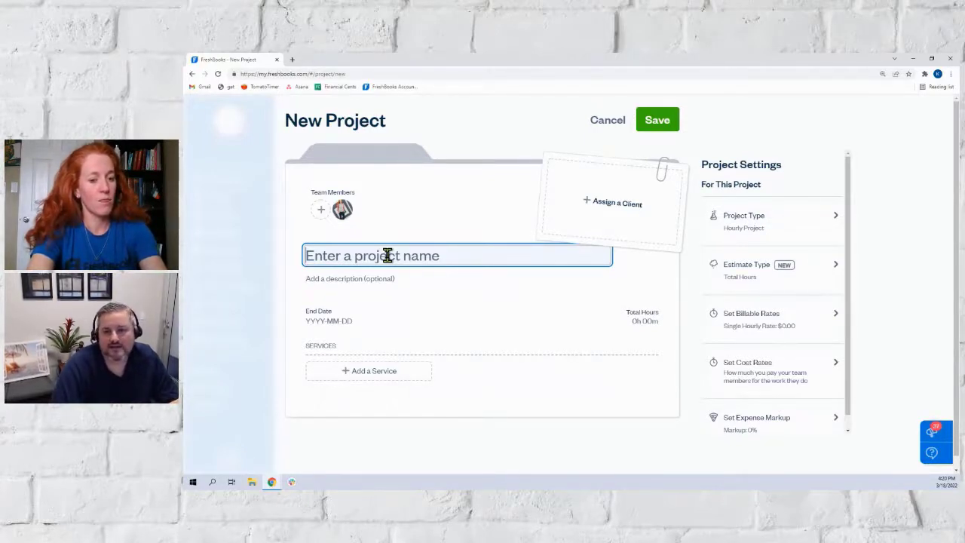
pyautogui.write('Ondema')
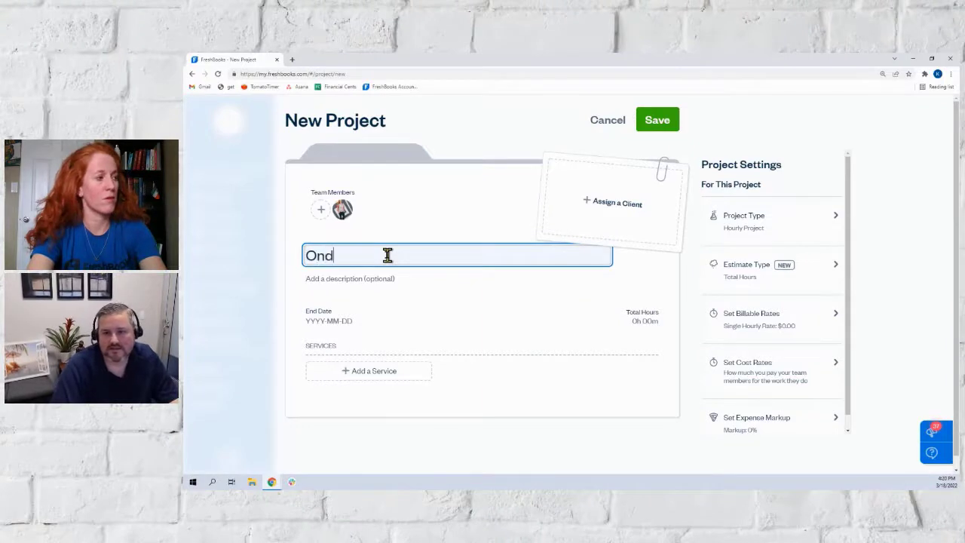
pyautogui.press('BackSpace')
pyautogui.press('BackSpace')
pyautogui.press('BackSpace')
pyautogui.write('emand Support')
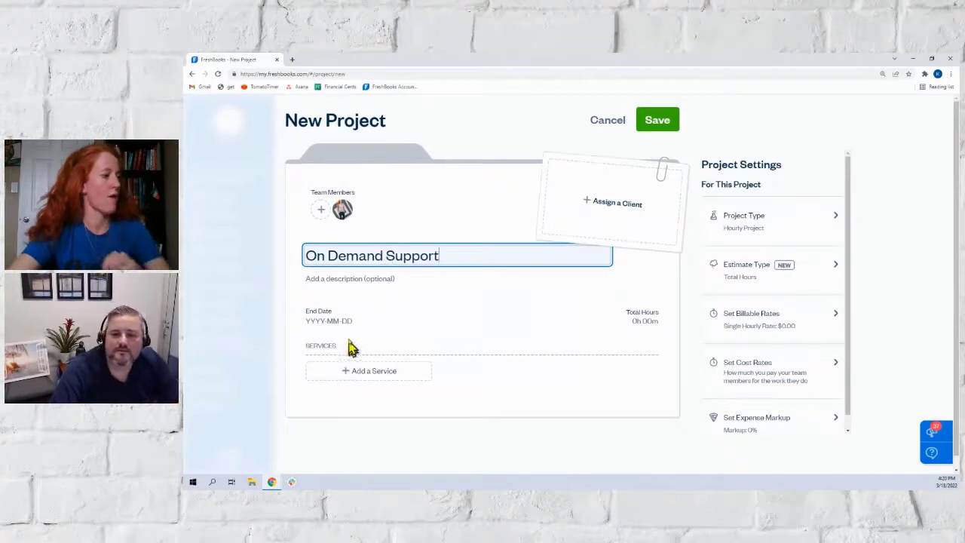
# - Assign the new project to High Rate Client and add the NetSuite Consulting service
pyautogui.click(625, 207)
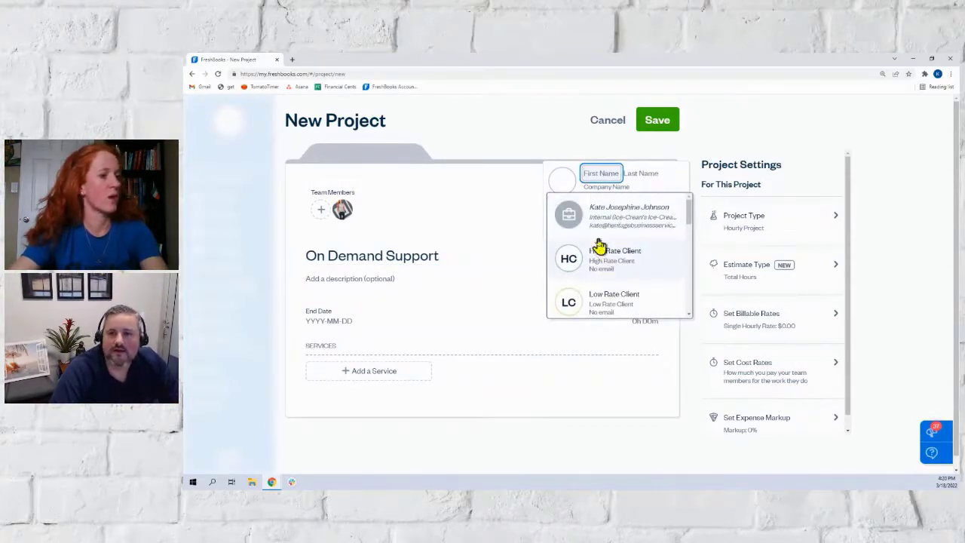
pyautogui.click(611, 258)
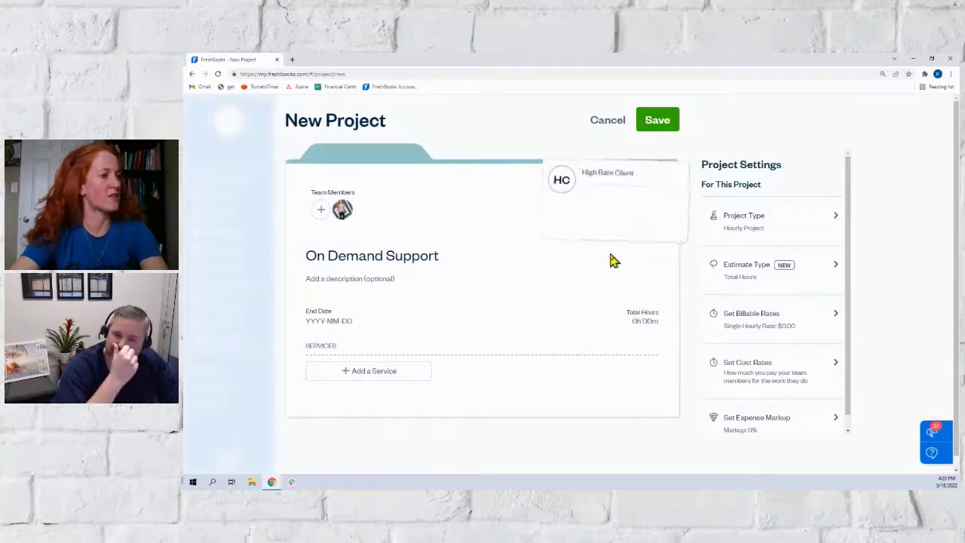
pyautogui.click(365, 371)
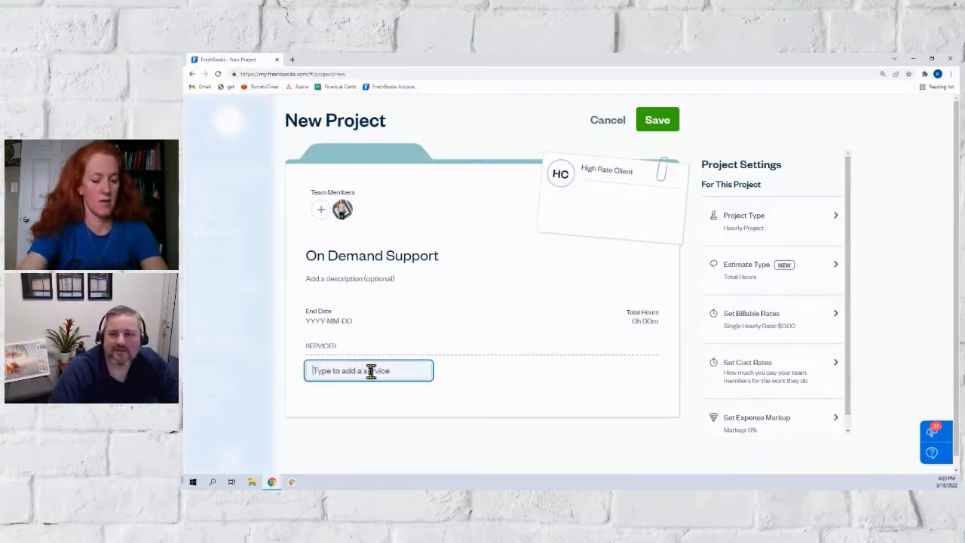
pyautogui.write('Ne')
pyautogui.click(348, 417)
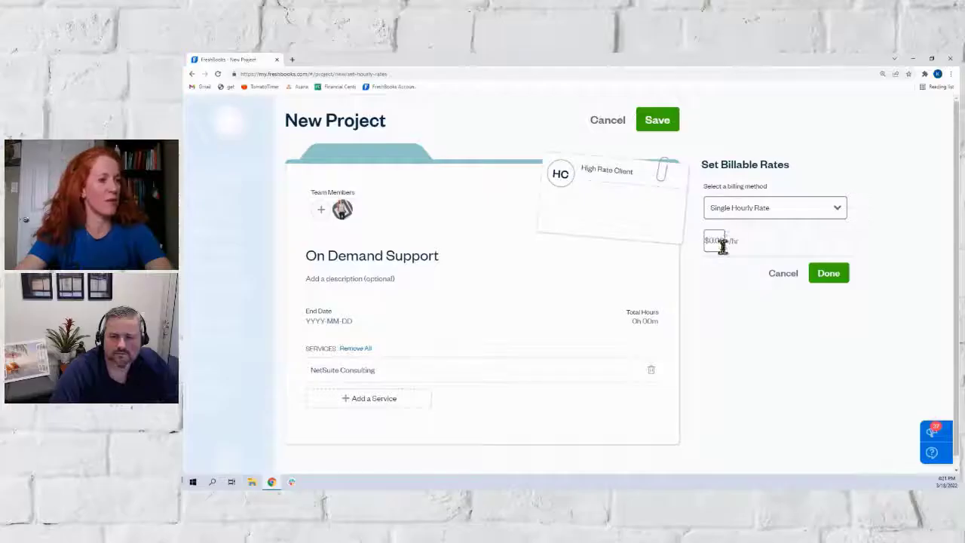
# - Set the project's single hourly billable rate to $200 and save the project
pyautogui.click(712, 240)
pyautogui.write('200')
pyautogui.click(828, 300)
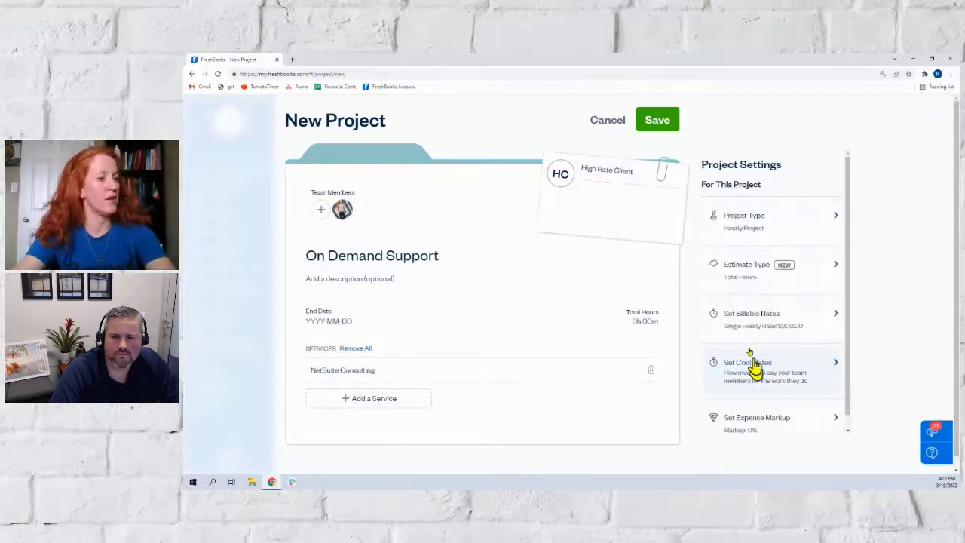
pyautogui.scroll(-1, 748, 336)
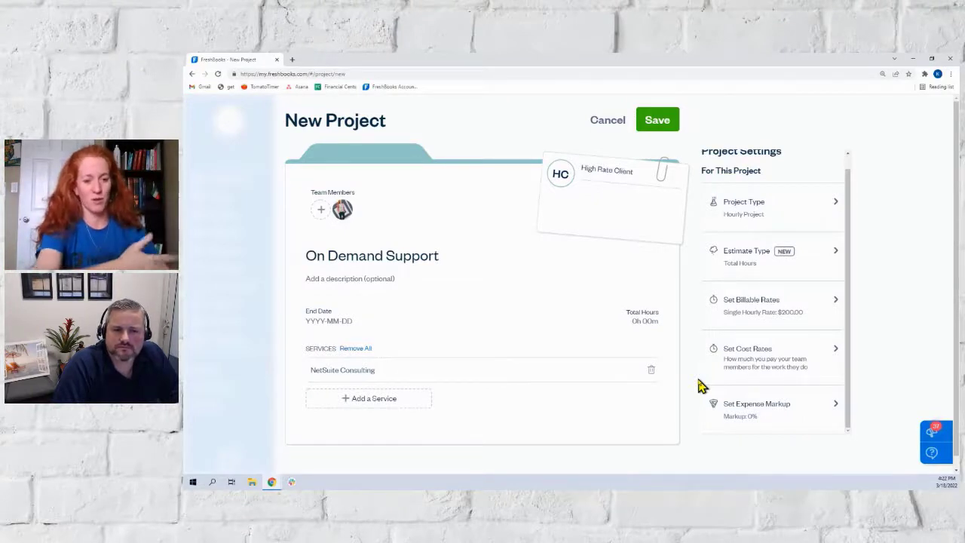
pyautogui.click(657, 123)
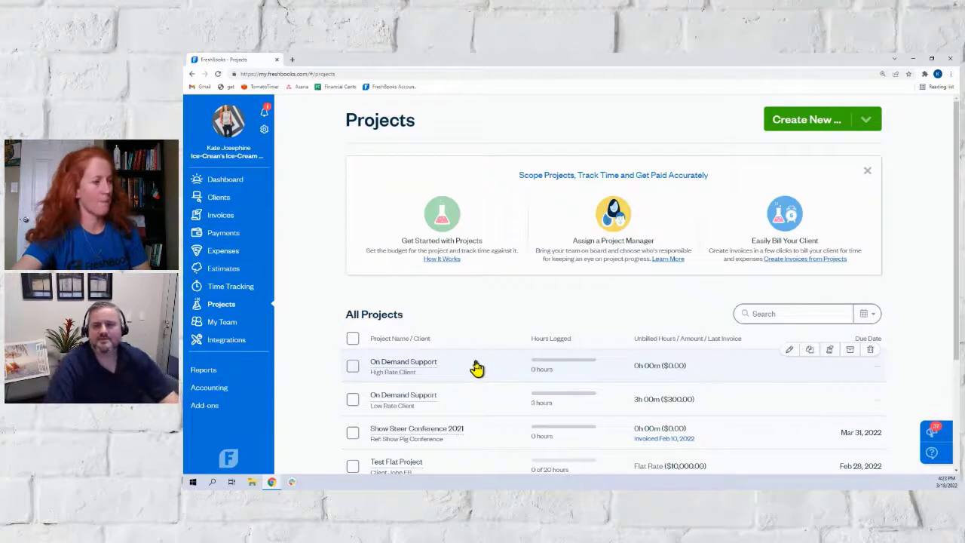
# - Start a time entry on March 18, 2022 for High Rate Client's On Demand Support project with the NetSuite Consulting service
pyautogui.click(240, 289)
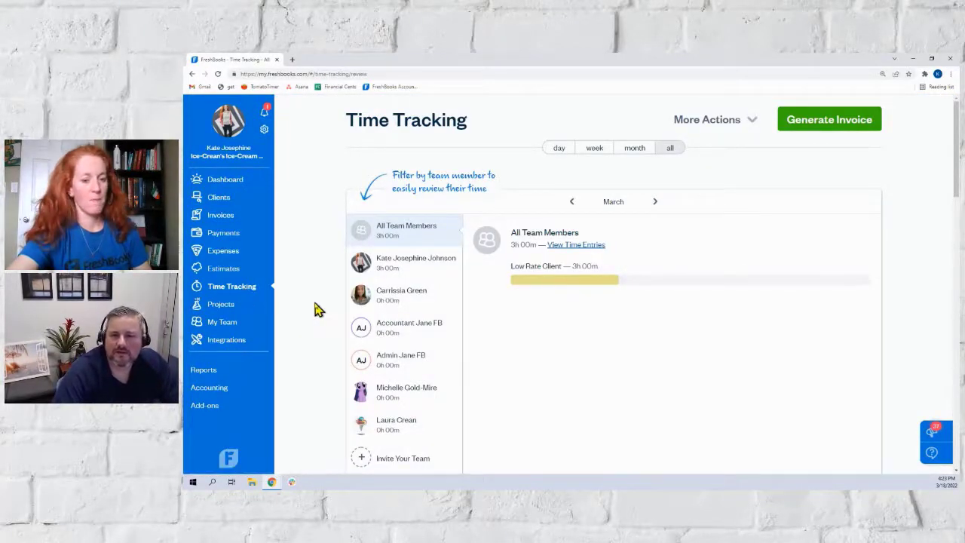
pyautogui.click(633, 150)
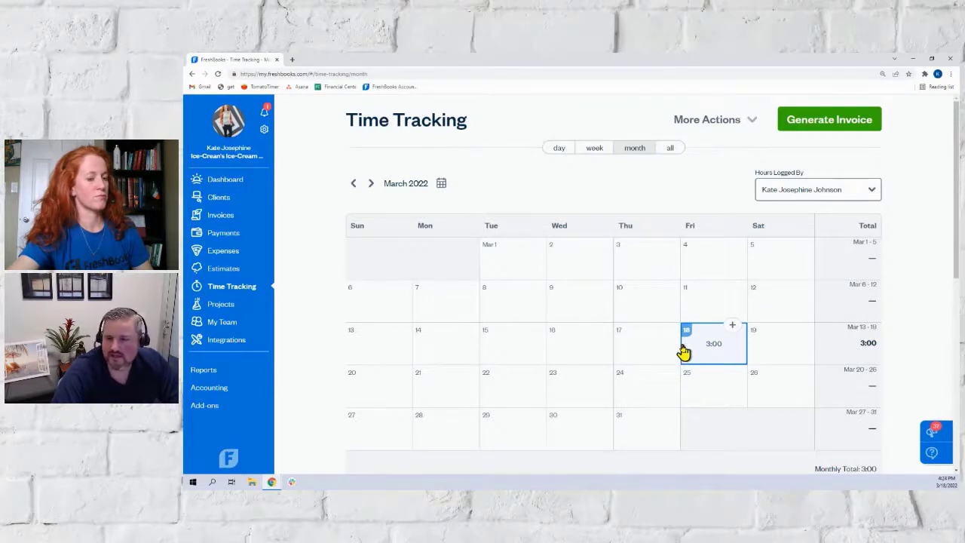
pyautogui.click(731, 325)
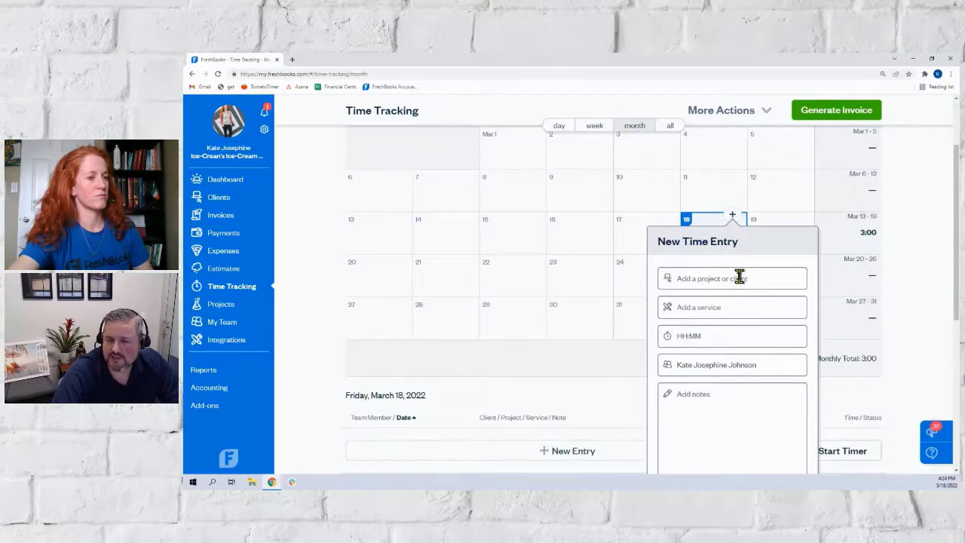
pyautogui.click(738, 278)
pyautogui.scroll(-3, 737, 346)
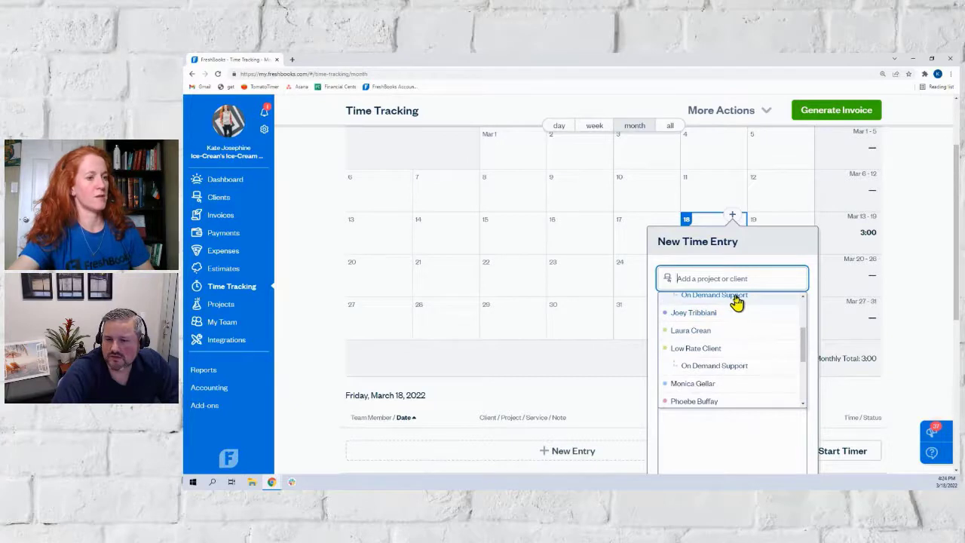
pyautogui.click(736, 298)
pyautogui.click(750, 307)
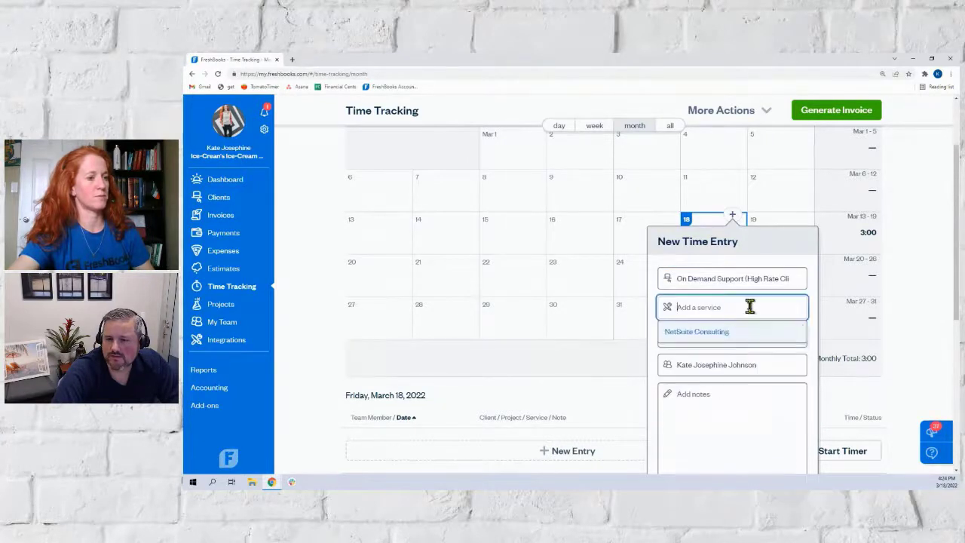
pyautogui.click(713, 332)
# - Give the time entry a duration of 5:00 and the note "Really Great Work!", and log the time
pyautogui.click(737, 336)
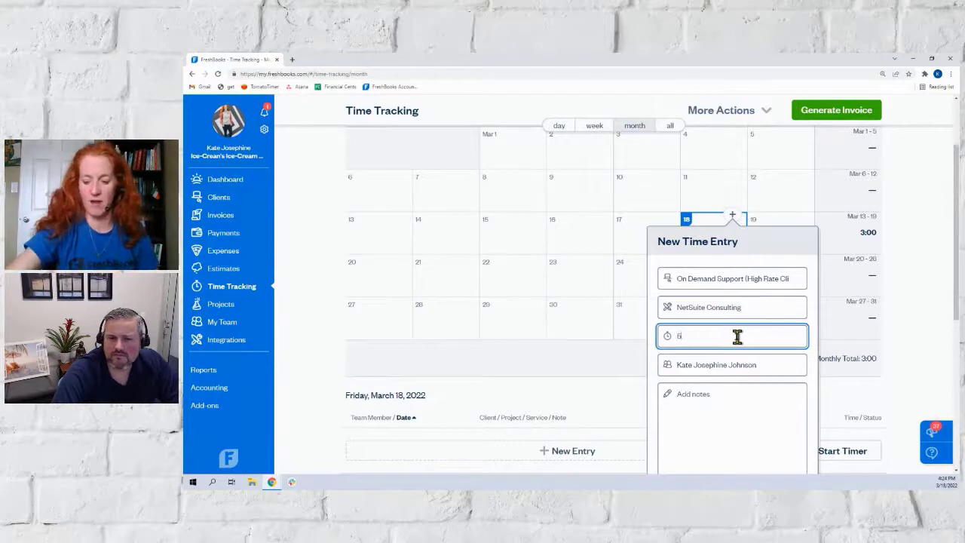
pyautogui.click(717, 395)
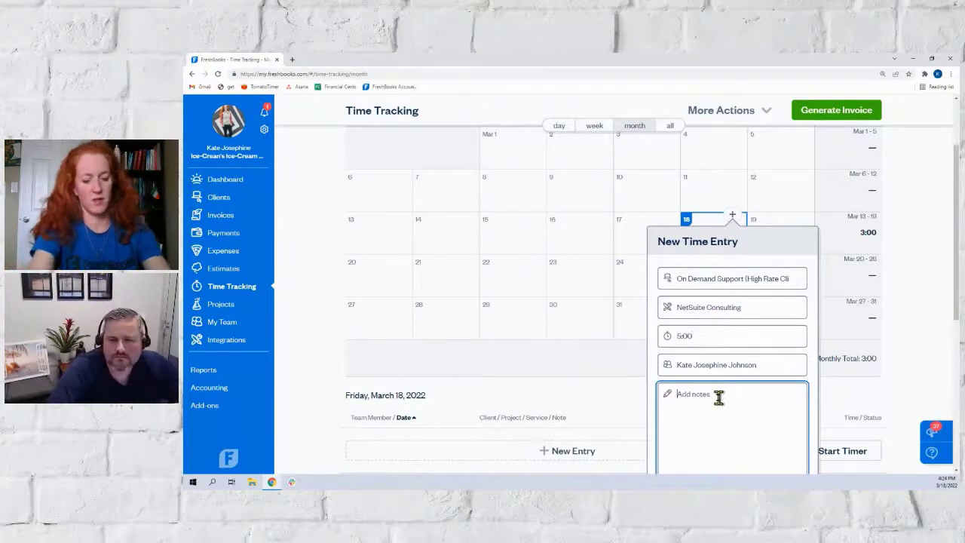
pyautogui.write('Really Great Work!')
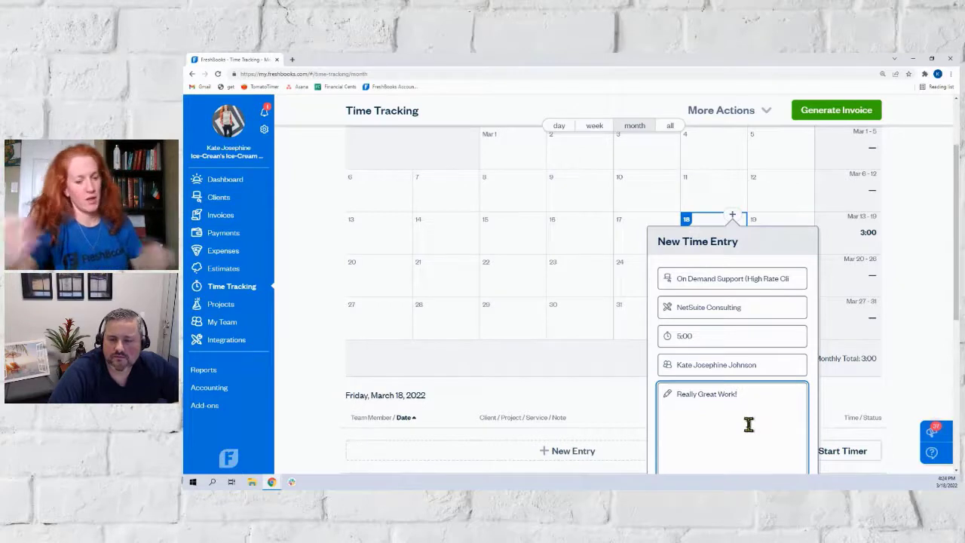
pyautogui.scroll(-1, 746, 422)
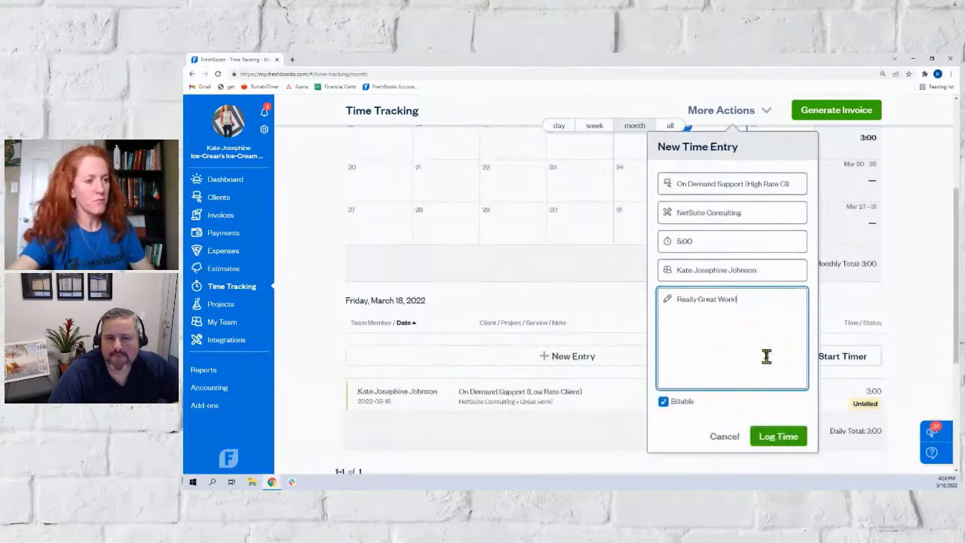
pyautogui.click(779, 439)
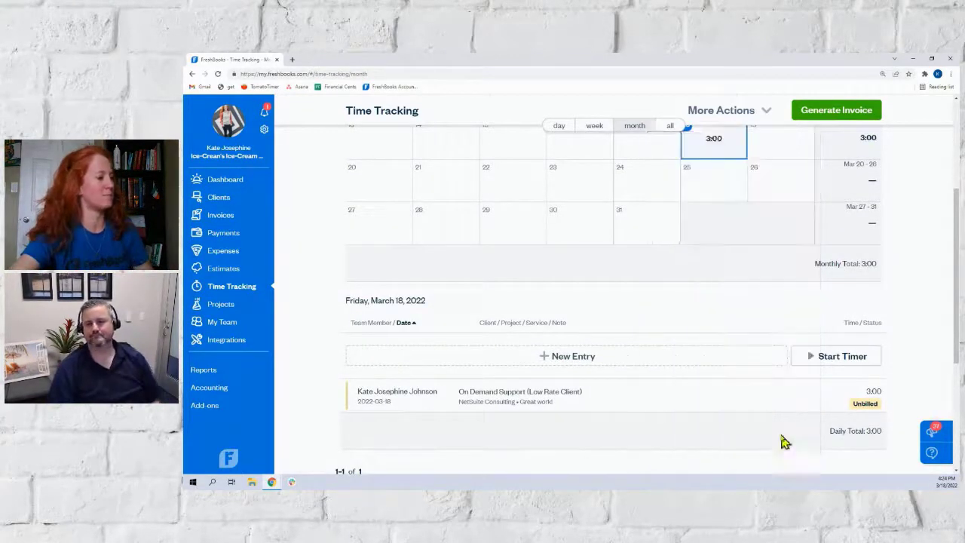
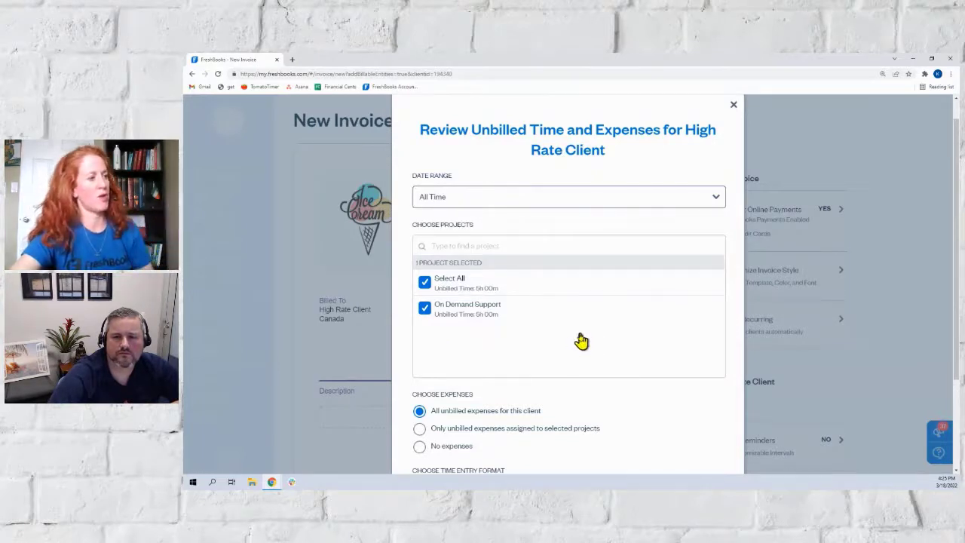
# - Preview how High Rate Client's unbilled time appears on the invoice in the Detailed time entry format
pyautogui.scroll(-2, 583, 362)
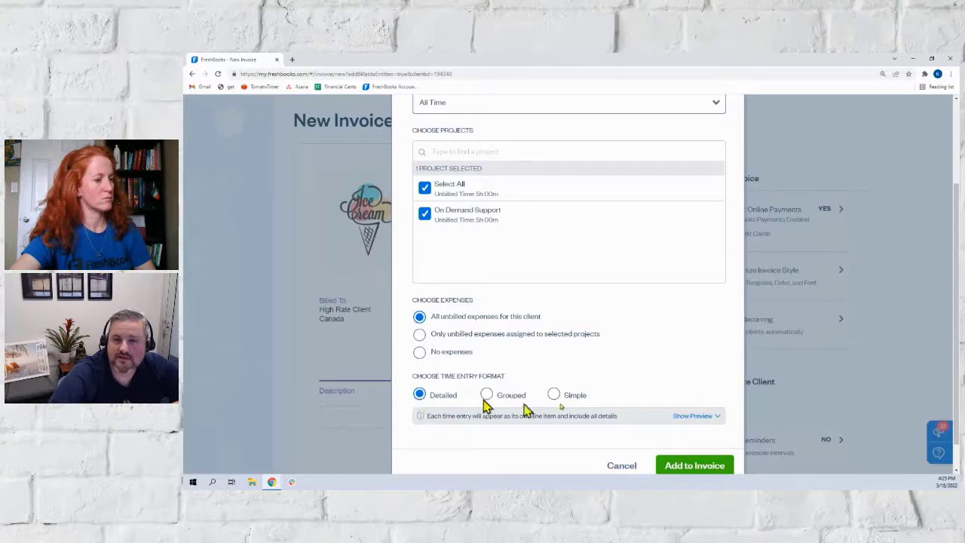
pyautogui.click(705, 423)
pyautogui.scroll(-1, 661, 319)
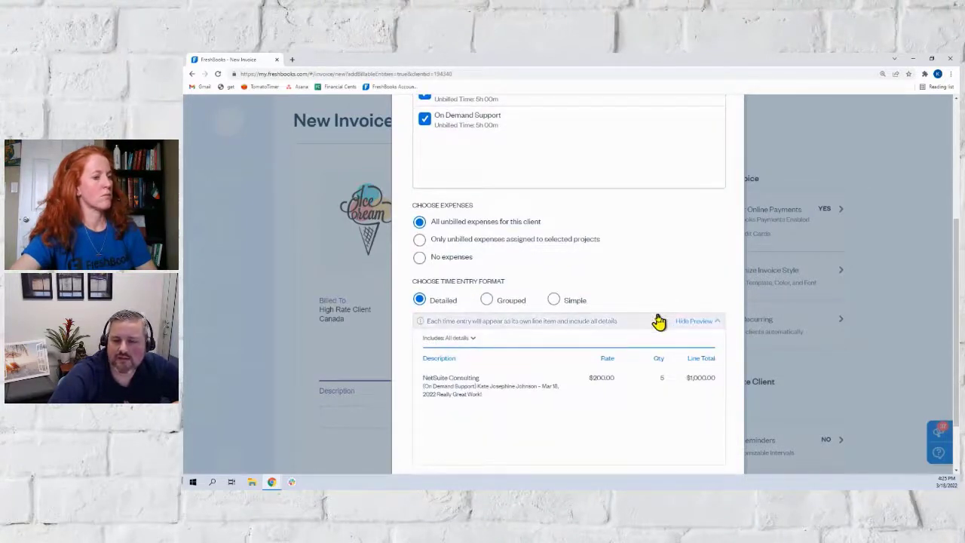
pyautogui.scroll(1, 659, 322)
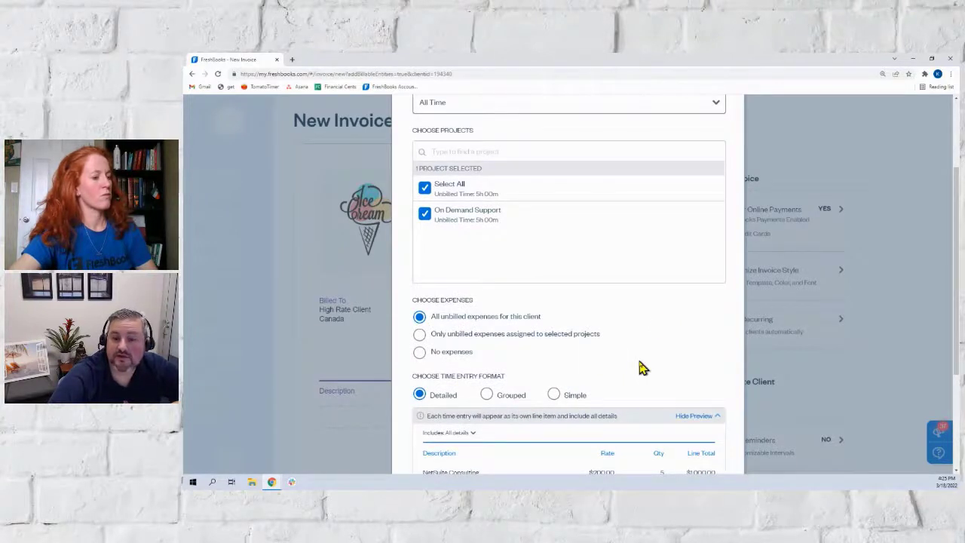
pyautogui.scroll(-1, 639, 367)
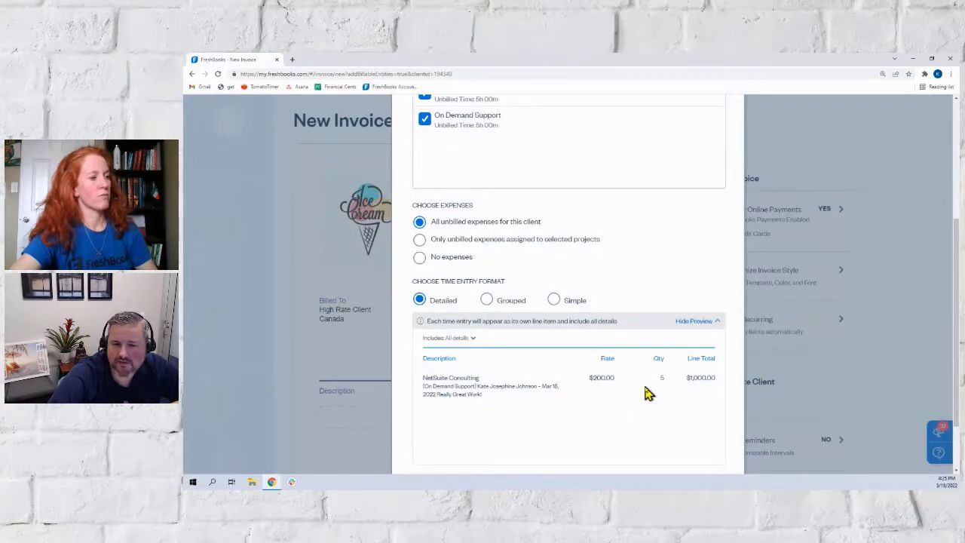
# - Exclude Project and Notes from the time entry details and add the unbilled time to High Rate Client's invoice
pyautogui.click(473, 337)
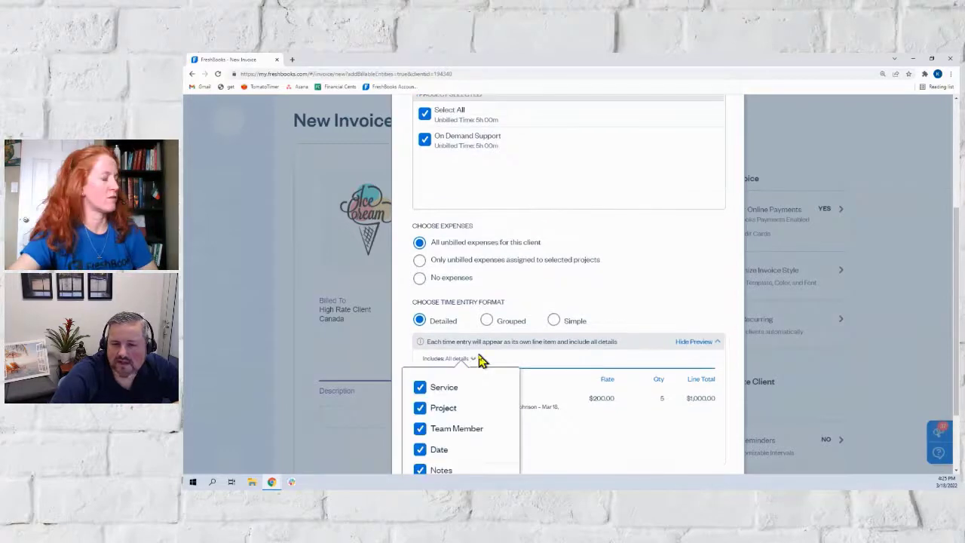
pyautogui.scroll(-1, 481, 359)
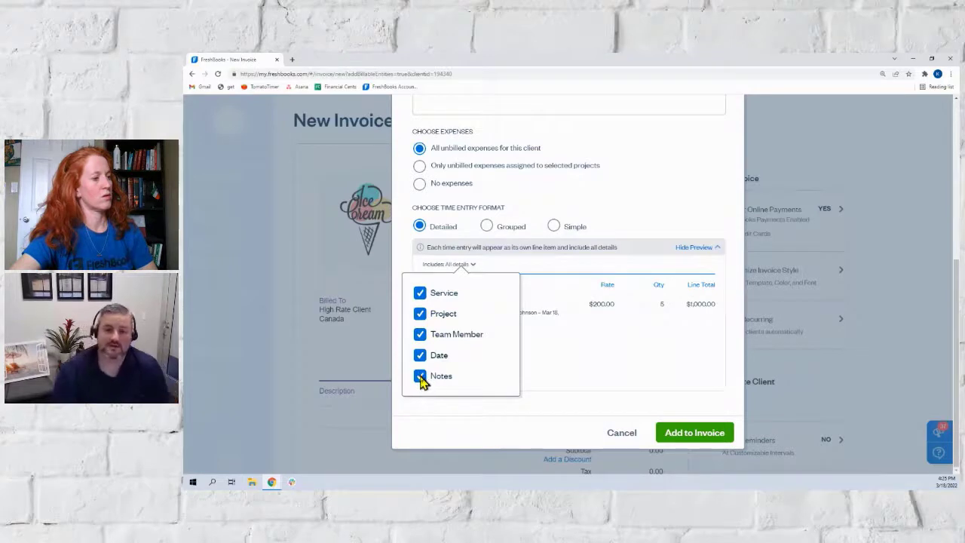
pyautogui.click(420, 315)
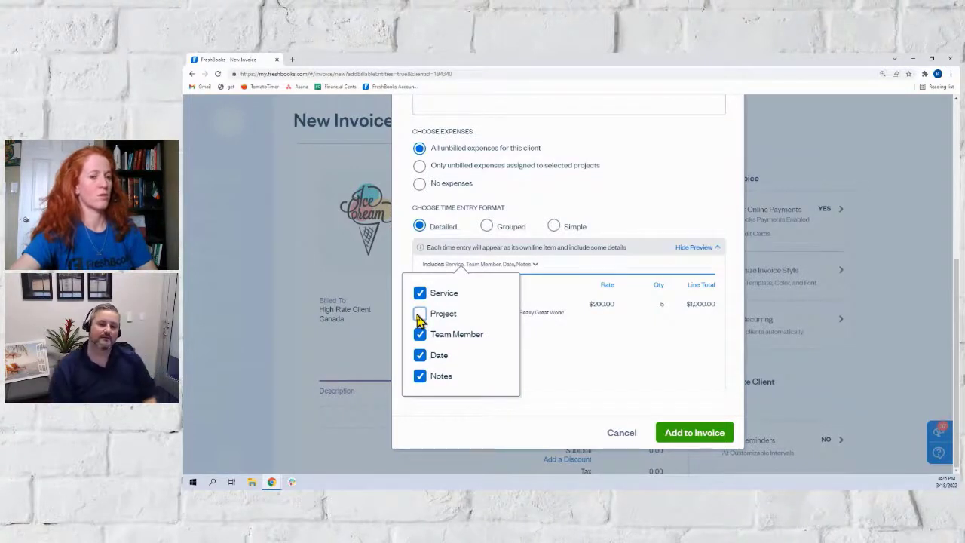
pyautogui.click(420, 377)
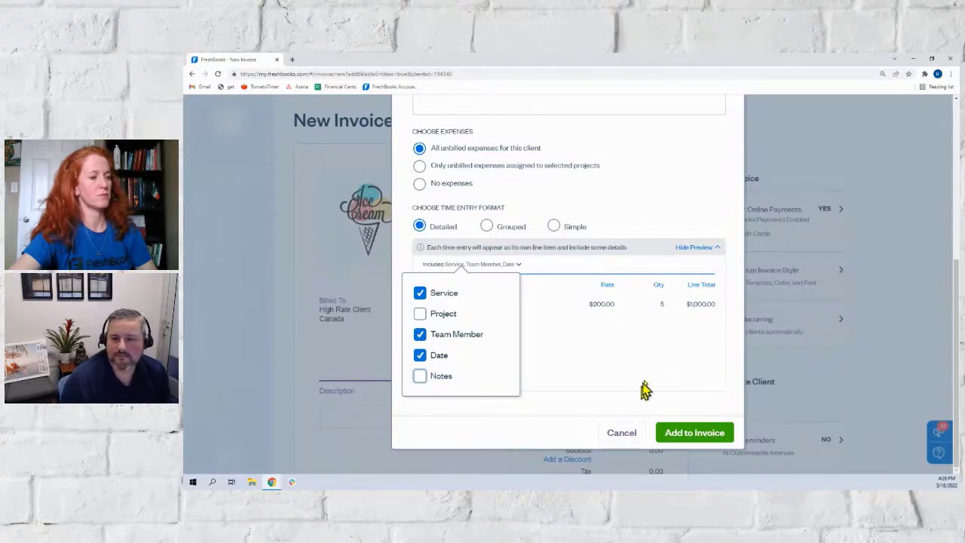
pyautogui.click(735, 353)
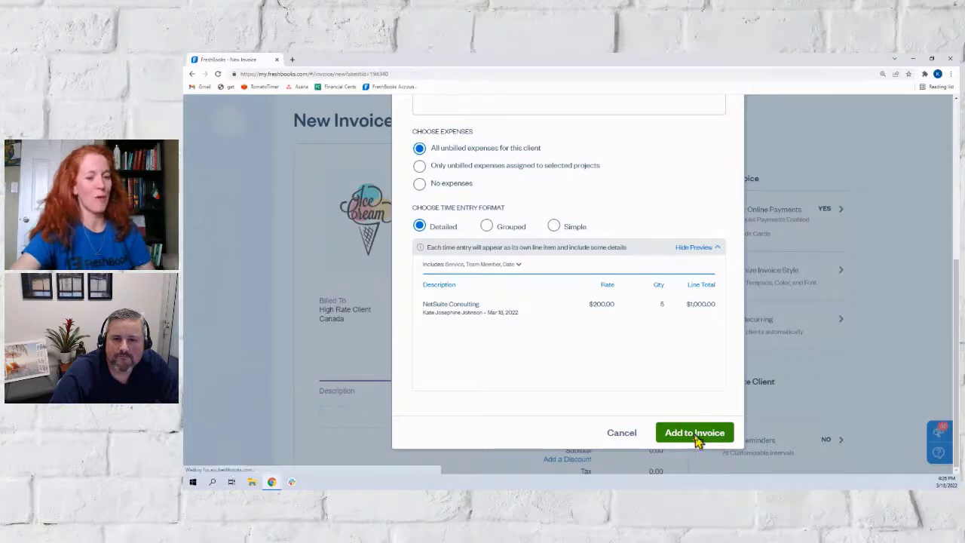
pyautogui.click(695, 433)
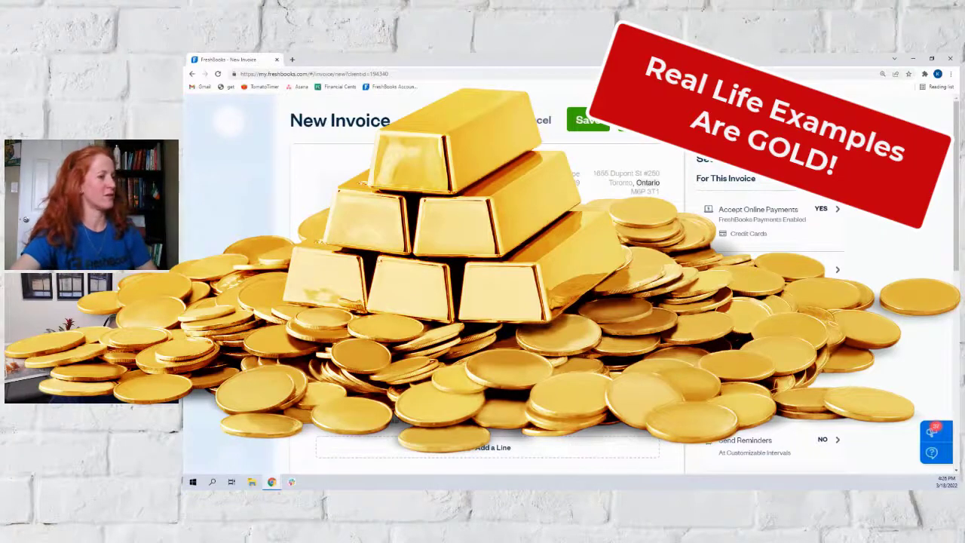
# - Review the line item, totals and header of High Rate Client's new invoice
pyautogui.scroll(-2, 472, 315)
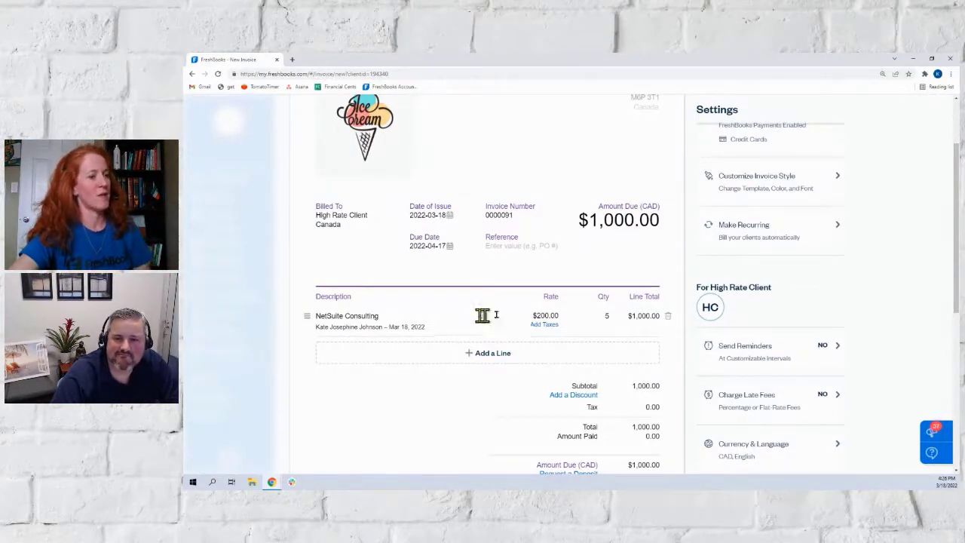
pyautogui.scroll(-2, 517, 366)
pyautogui.scroll(3, 517, 366)
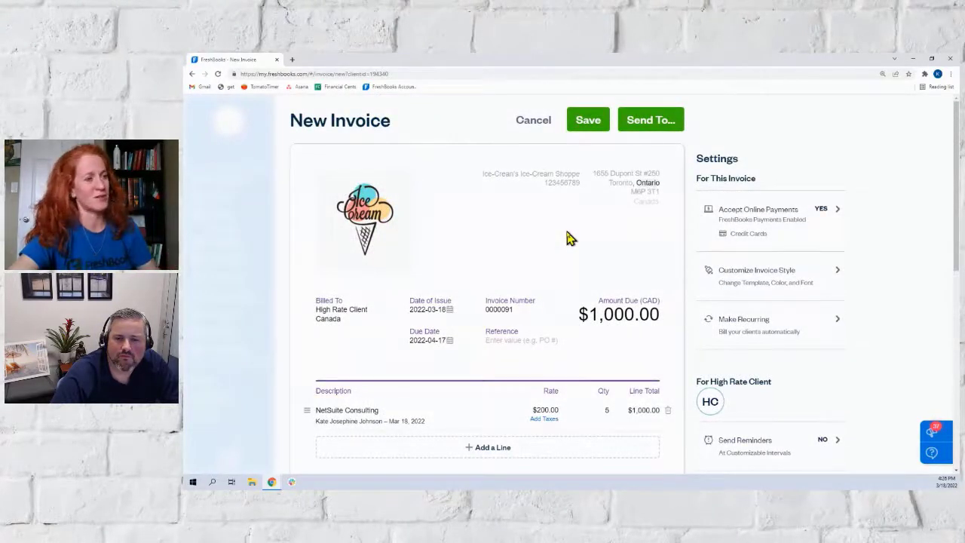
# - Save High Rate Client's invoice and start generating an invoice from Low Rate Client's unbilled time
pyautogui.click(587, 122)
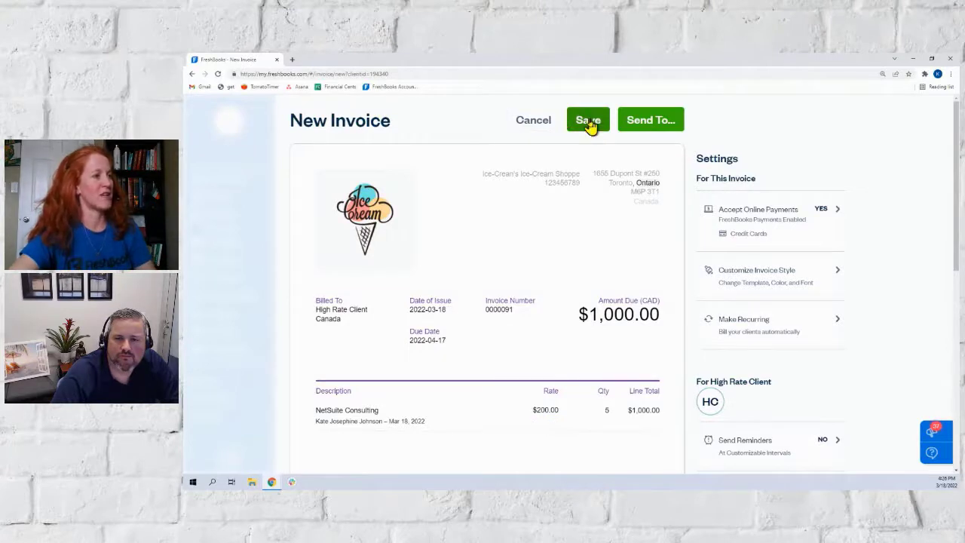
pyautogui.click(589, 125)
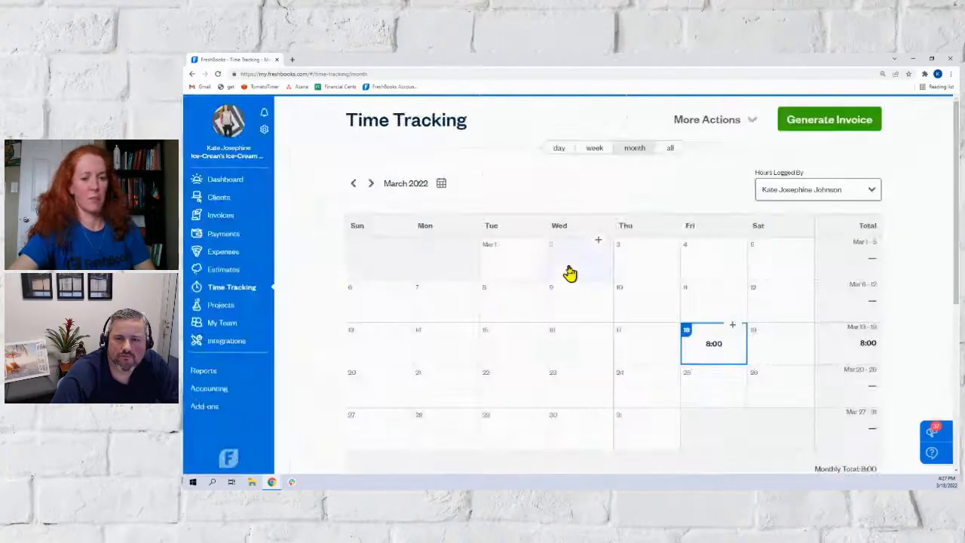
pyautogui.click(810, 122)
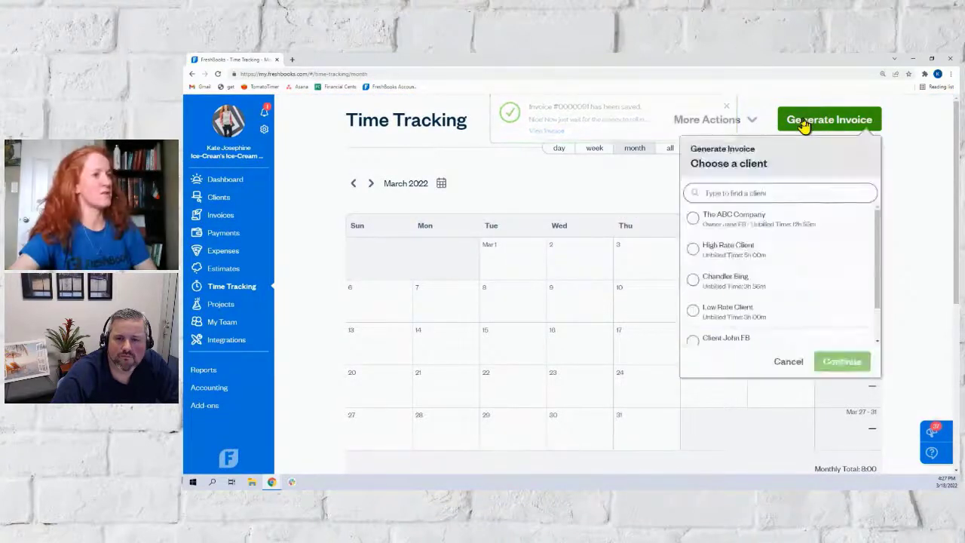
pyautogui.click(740, 315)
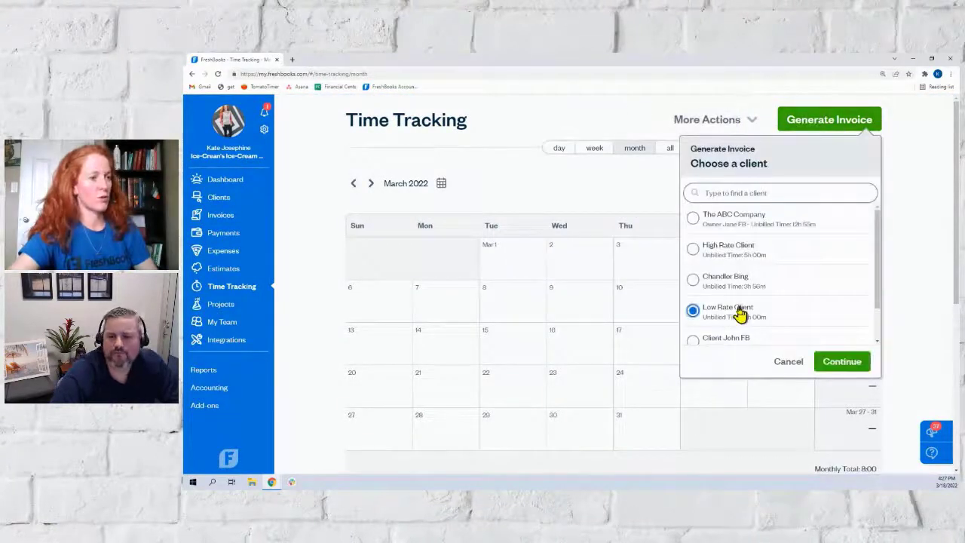
pyautogui.click(826, 372)
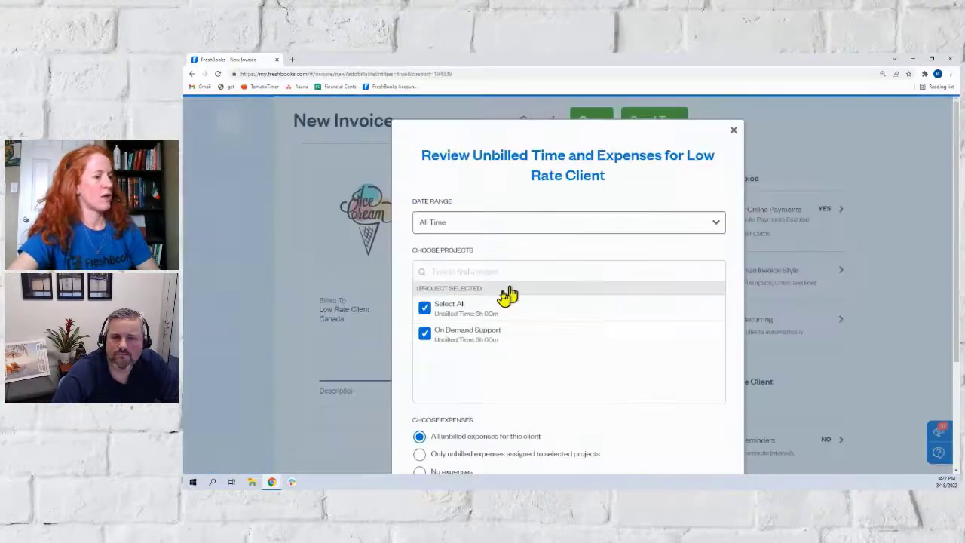
# - Preview Low Rate Client's time in the Detailed format and include Notes and Project in the time entry details
pyautogui.scroll(-3, 670, 422)
pyautogui.click(685, 419)
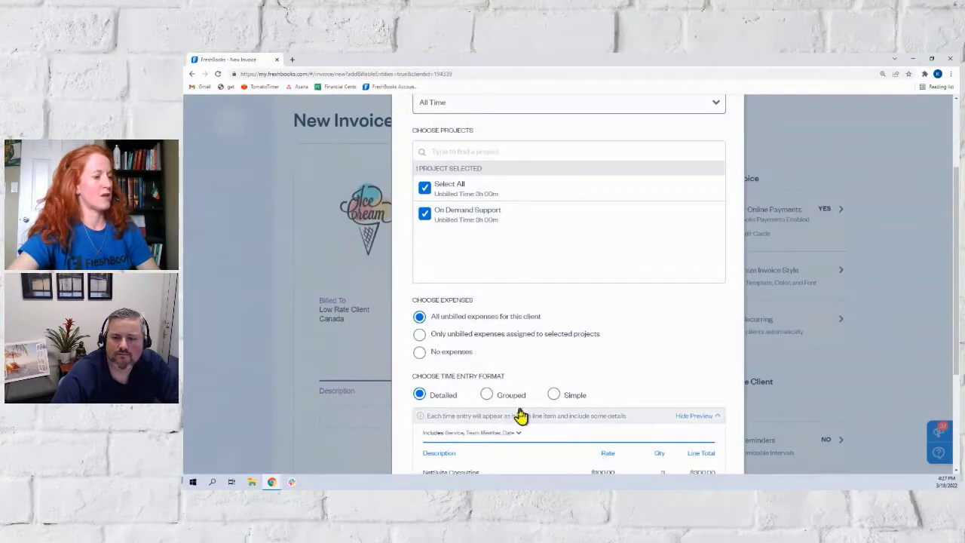
pyautogui.scroll(-2, 517, 426)
pyautogui.click(517, 338)
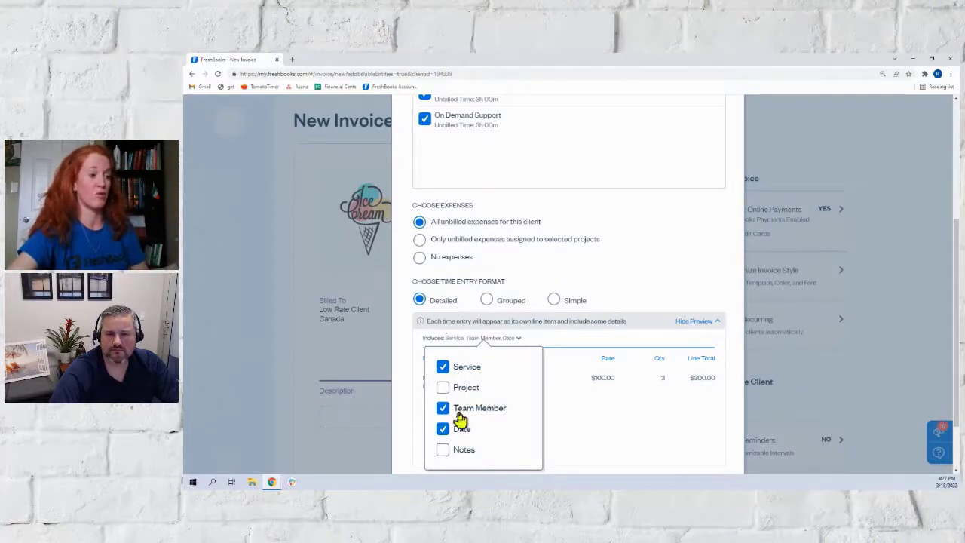
pyautogui.click(442, 450)
pyautogui.click(442, 387)
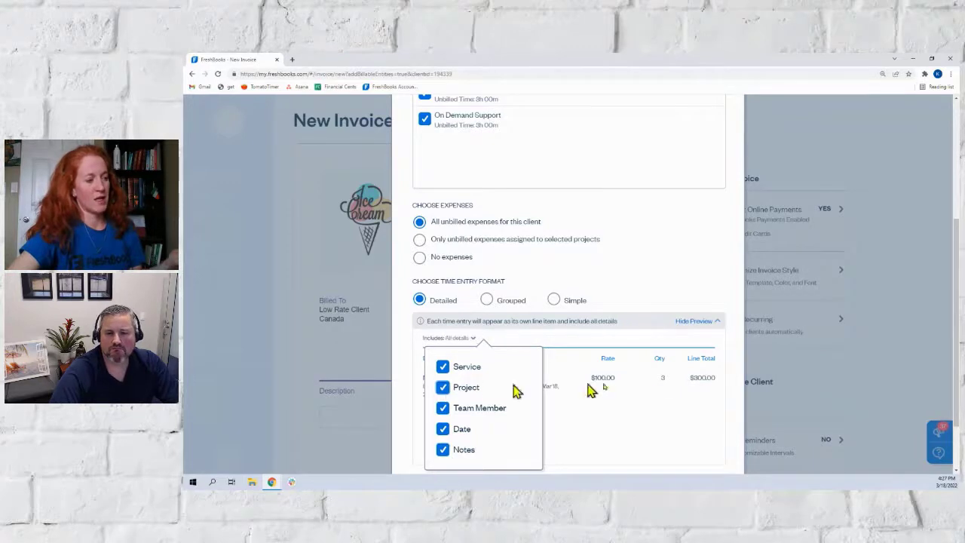
# - Choose No expenses and add the unbilled On Demand Support time to Low Rate Client's invoice
pyautogui.click(701, 262)
pyautogui.scroll(-1, 696, 265)
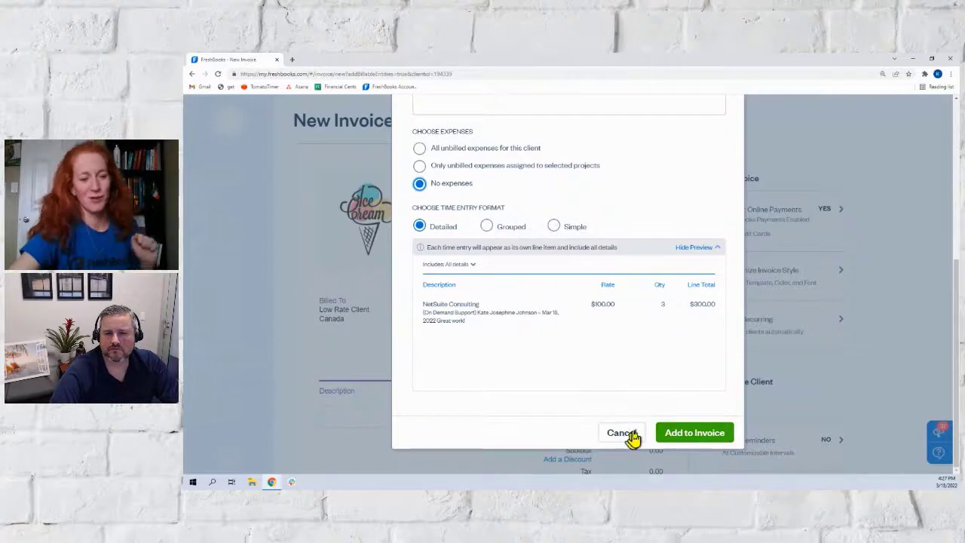
pyautogui.click(684, 436)
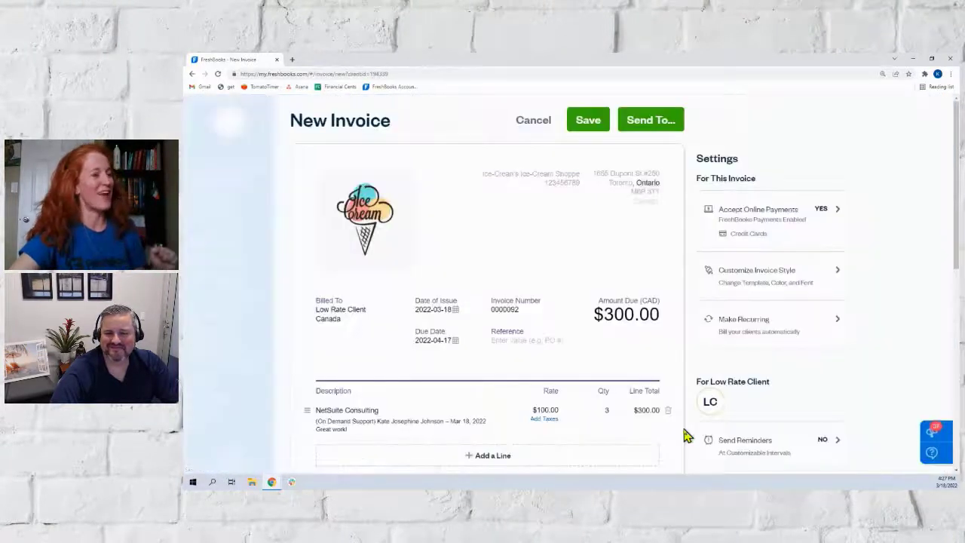
# - Check the line item and totals of Low Rate Client's new invoice and save it
pyautogui.scroll(-2, 603, 269)
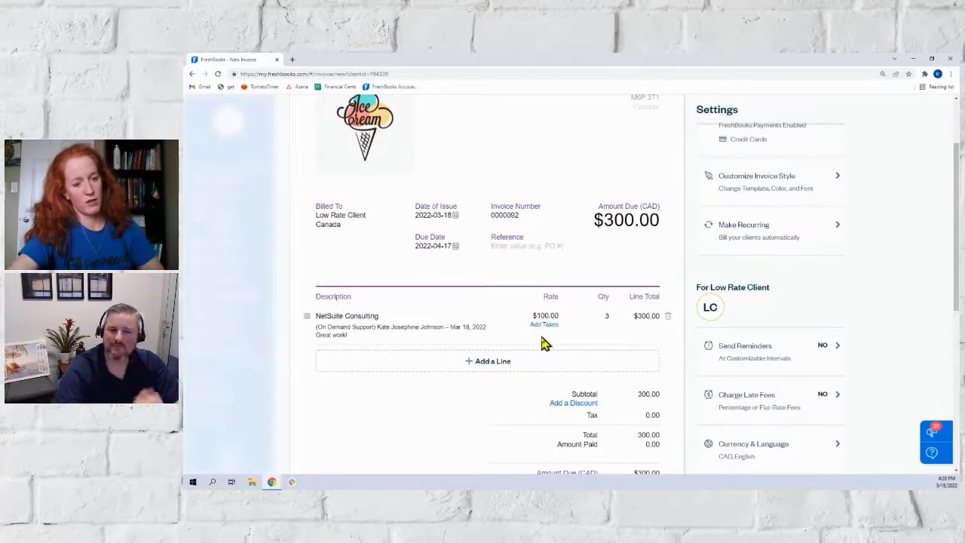
pyautogui.scroll(2, 543, 243)
pyautogui.click(587, 124)
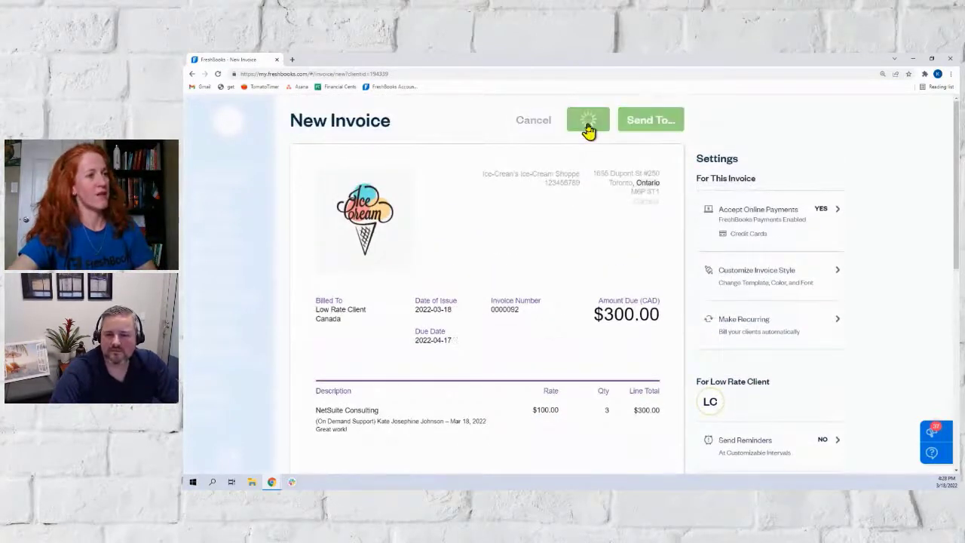